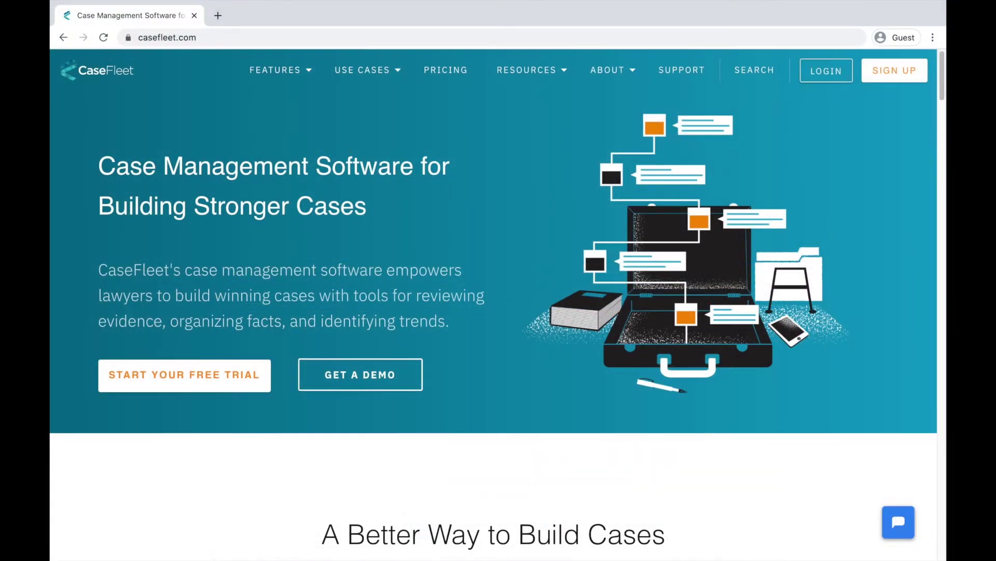
Scroll down through the casefleet.com homepage.
{"action": "scroll", "coordinate": [944, 90], "scroll_direction": "down", "scroll_amount": 2}
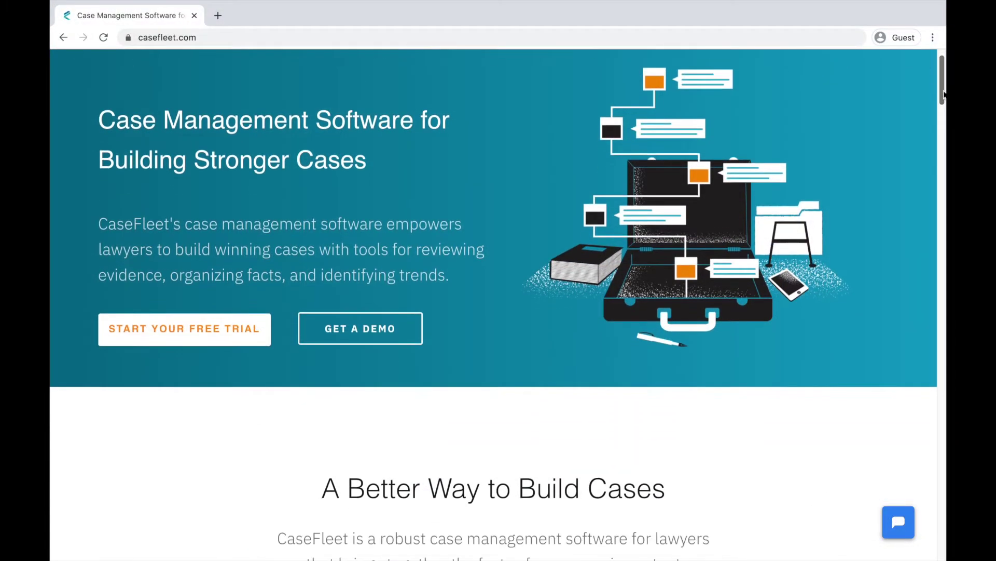
{"action": "scroll", "coordinate": [493, 298], "scroll_direction": "down", "scroll_amount": 3}
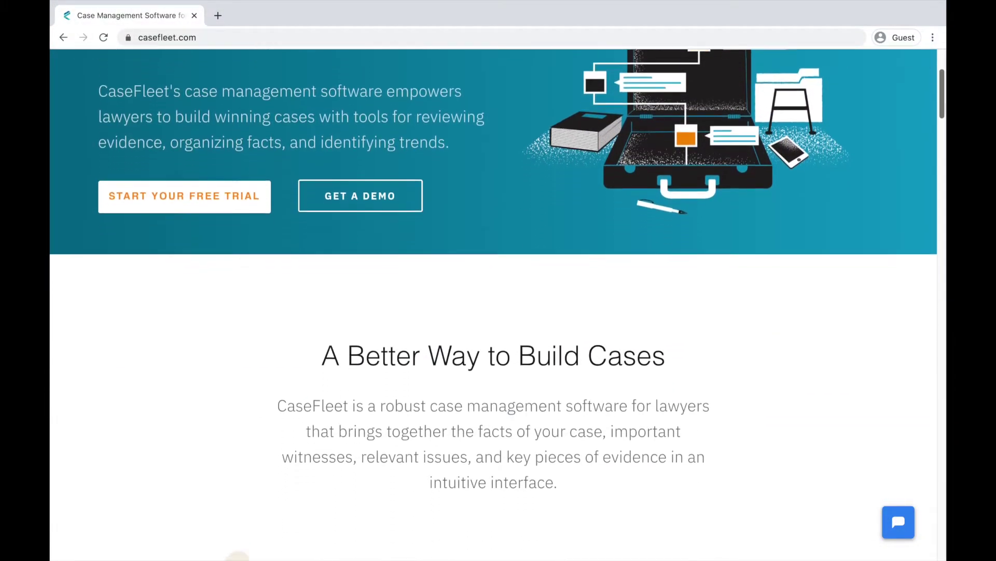
{"action": "scroll", "coordinate": [493, 299], "scroll_direction": "down", "scroll_amount": 4}
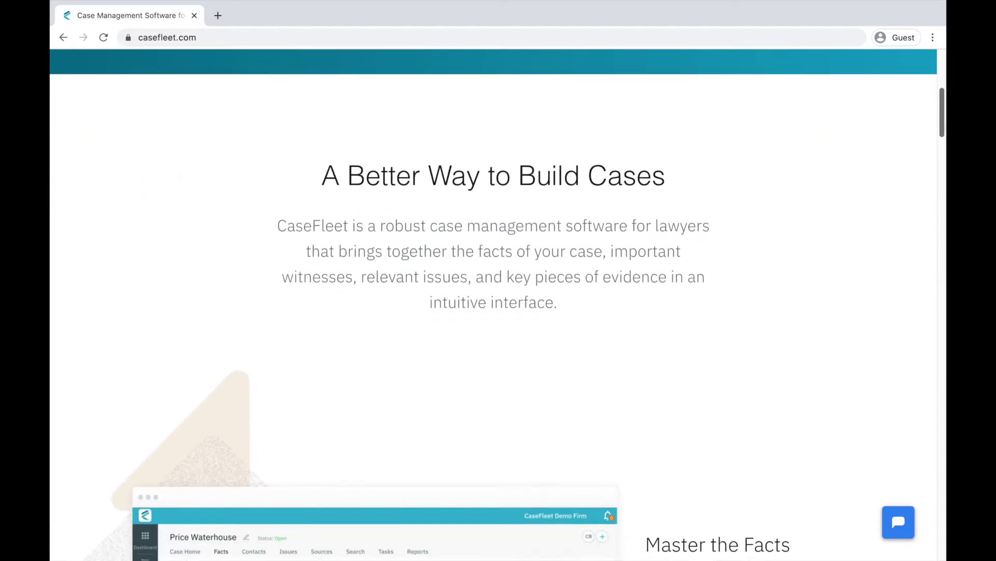
{"action": "scroll", "coordinate": [493, 299], "scroll_direction": "down", "scroll_amount": 4}
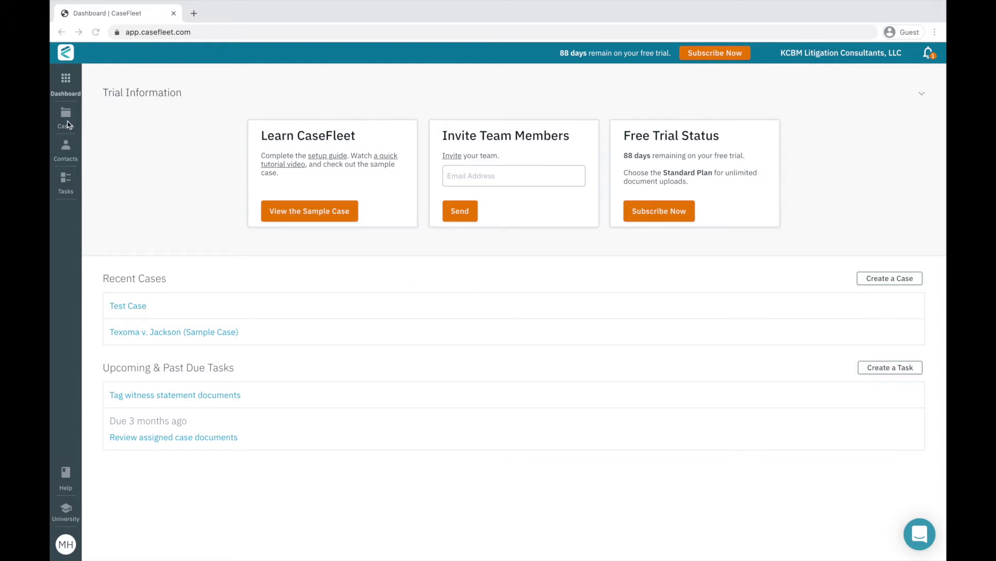
Create and save a new case named 'New Case'.
{"action": "left_click", "coordinate": [887, 279]}
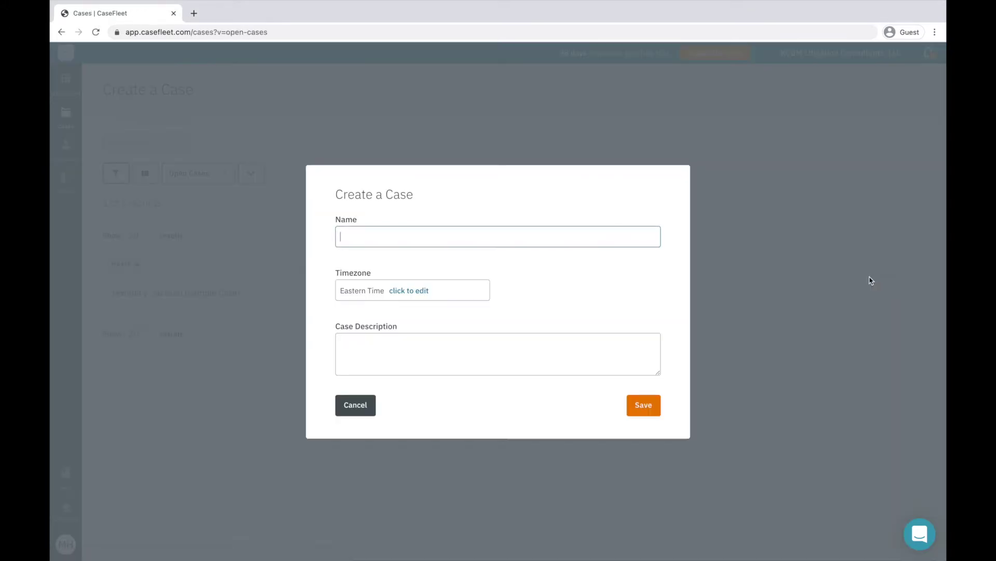
{"action": "type", "text": "New Case"}
{"action": "left_click", "coordinate": [642, 406]}
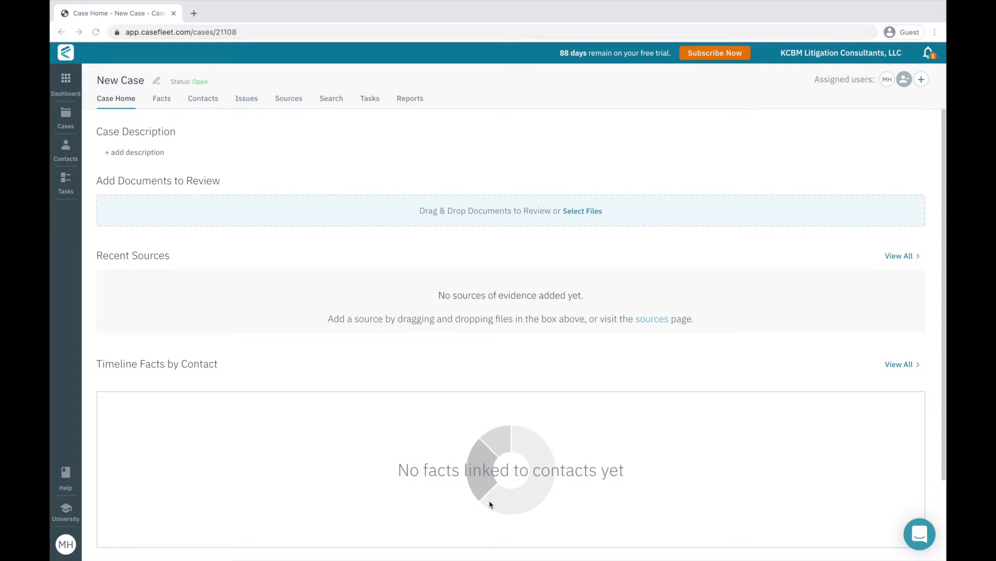
Browse New Case's Facts, Contacts, Issues and Sources pages, ending on Search.
{"action": "left_click", "coordinate": [158, 100]}
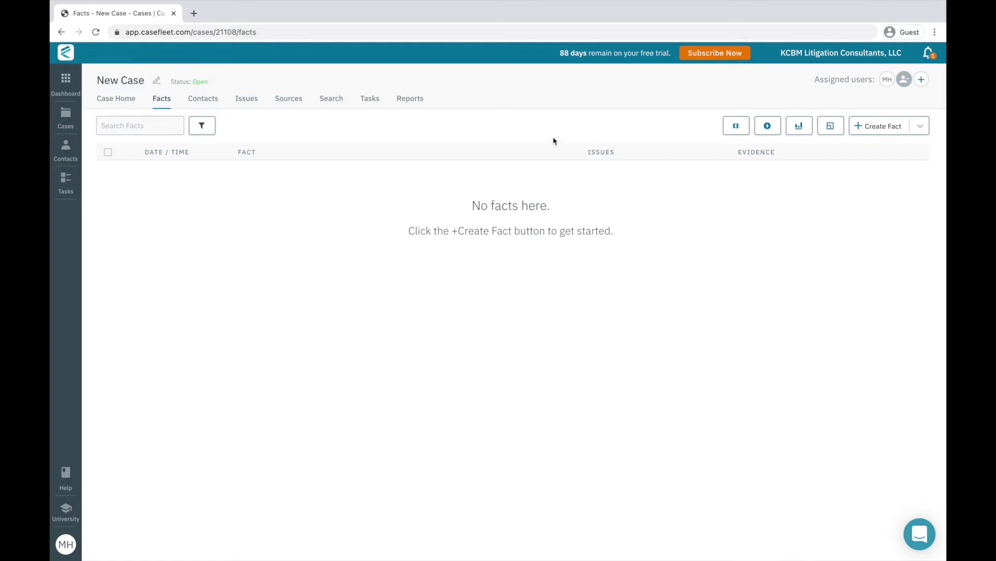
{"action": "left_click", "coordinate": [213, 103]}
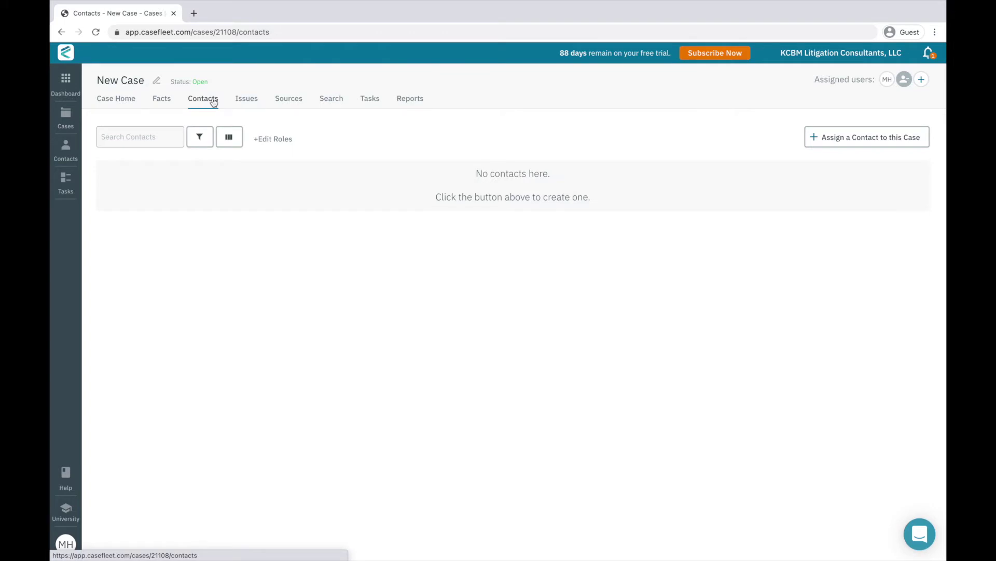
{"action": "left_click", "coordinate": [252, 103]}
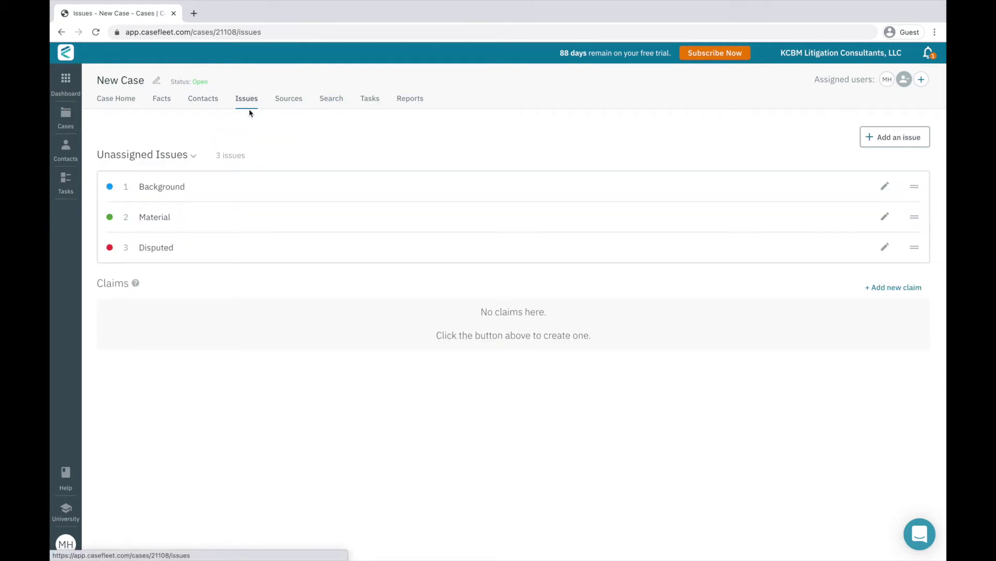
{"action": "left_click", "coordinate": [301, 102]}
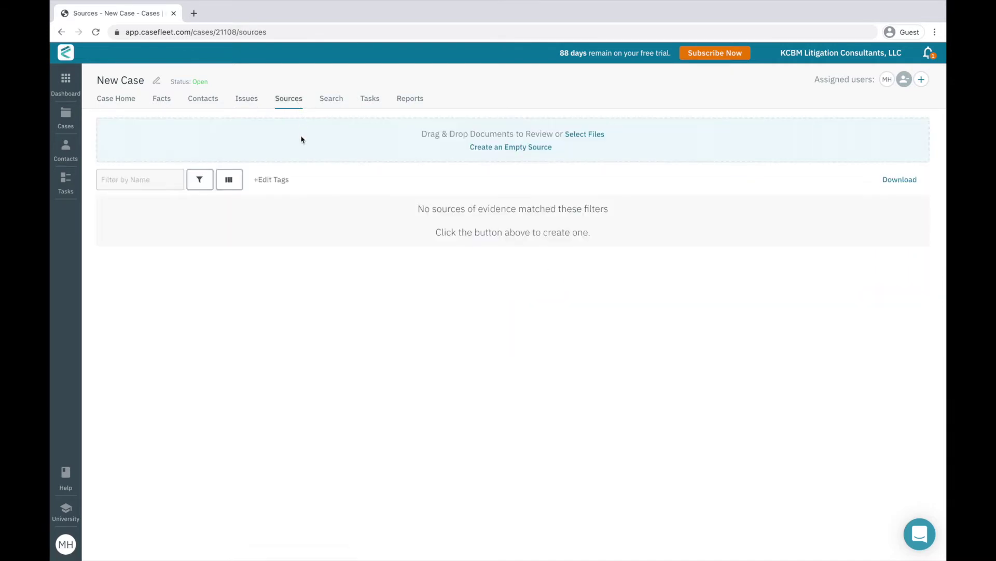
{"action": "left_click", "coordinate": [341, 103]}
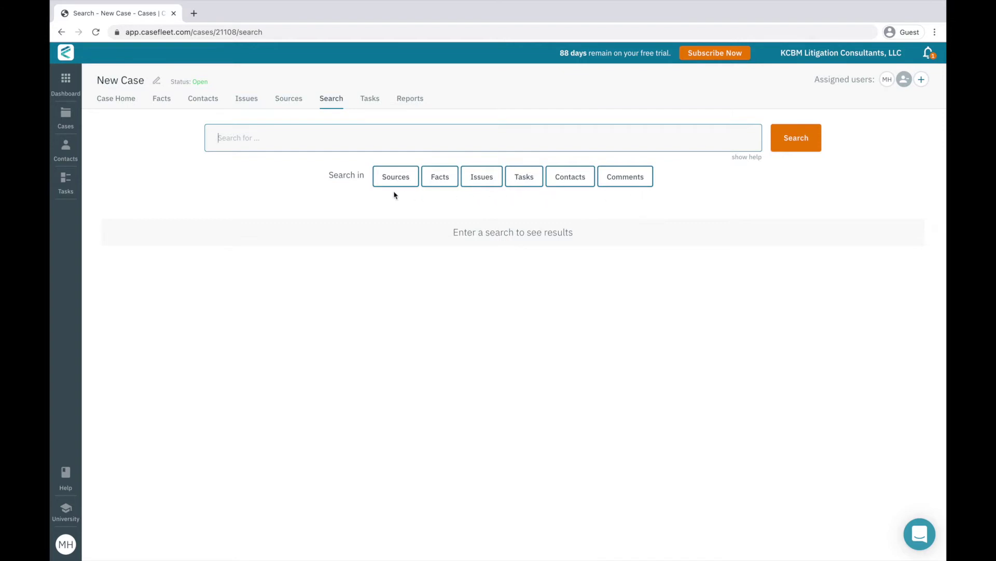
{"action": "left_click", "coordinate": [366, 103]}
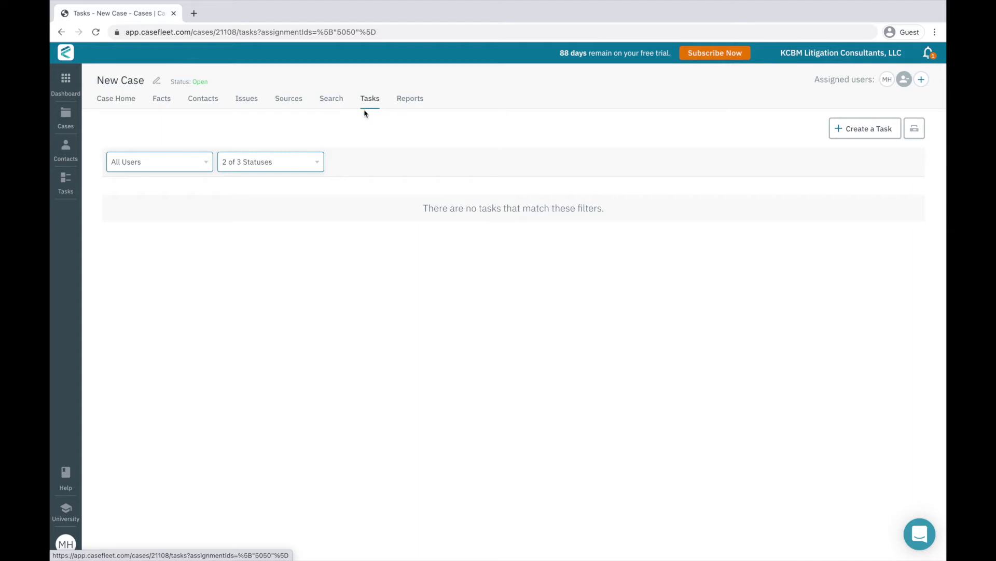
{"action": "left_click", "coordinate": [406, 100]}
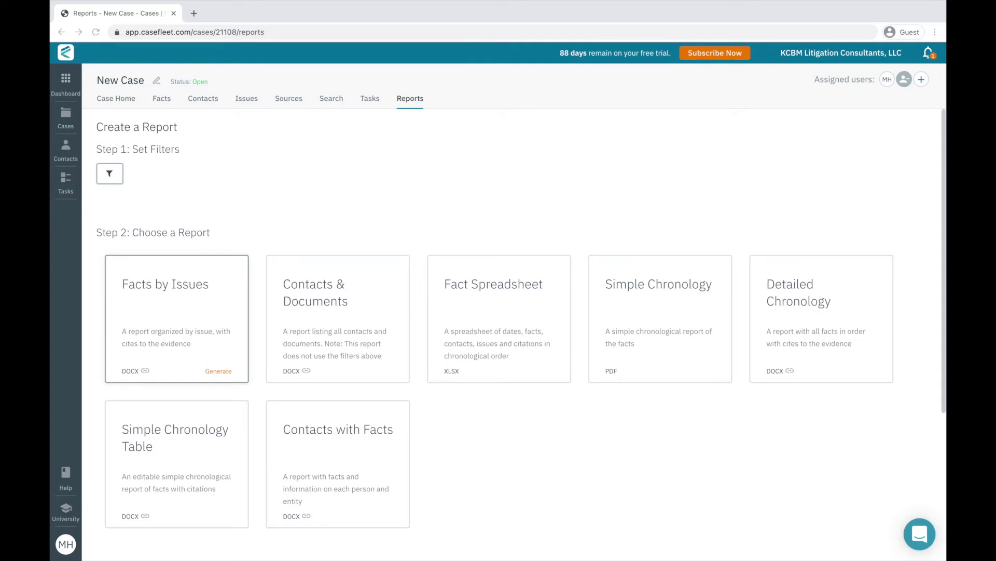
{"action": "left_click", "coordinate": [287, 99]}
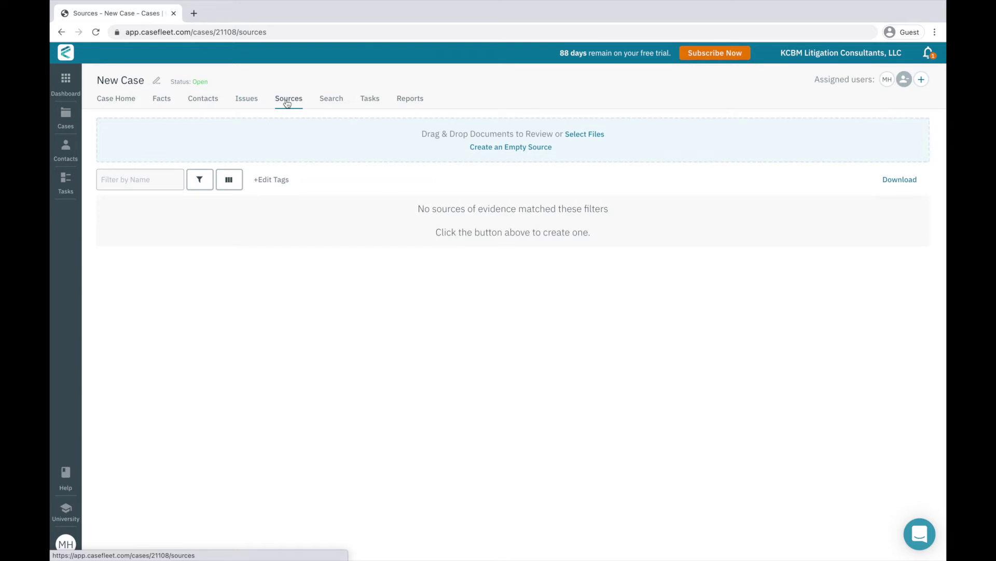
Upload the five sample files as New Case sources, then view its Issues list.
{"action": "left_click", "coordinate": [65, 118]}
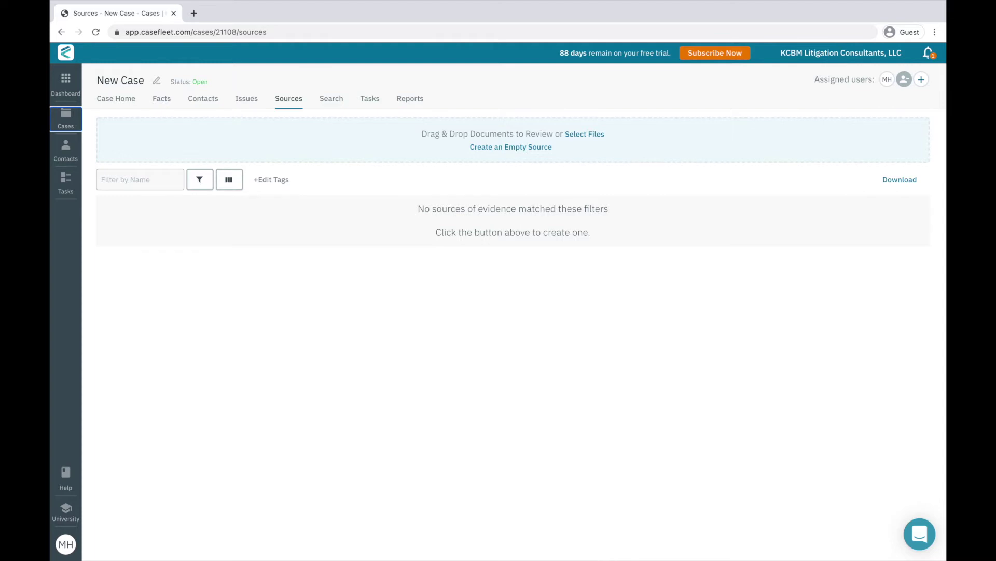
{"action": "left_click_drag", "start_coordinate": [52, 241], "coordinate": [358, 144]}
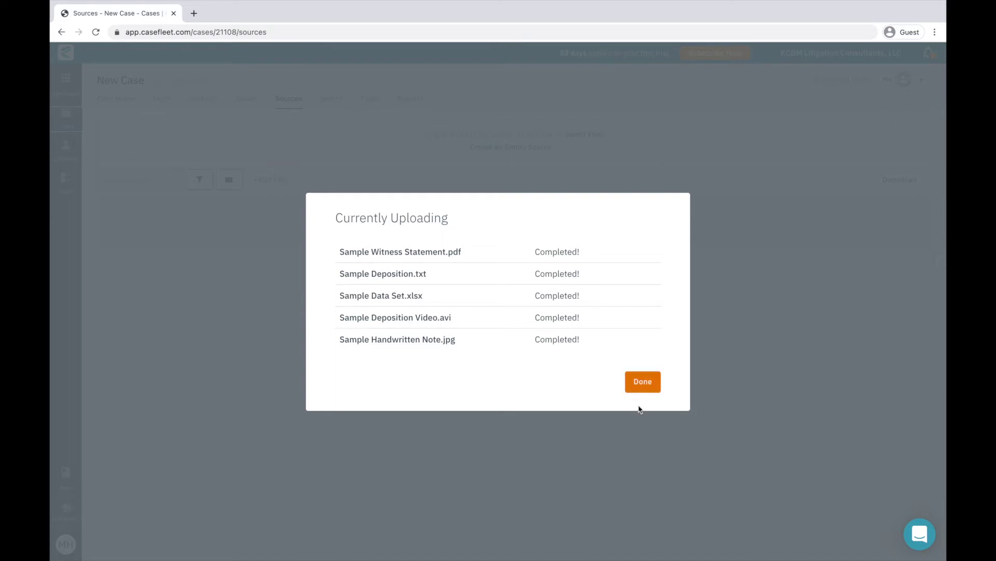
{"action": "left_click", "coordinate": [642, 383]}
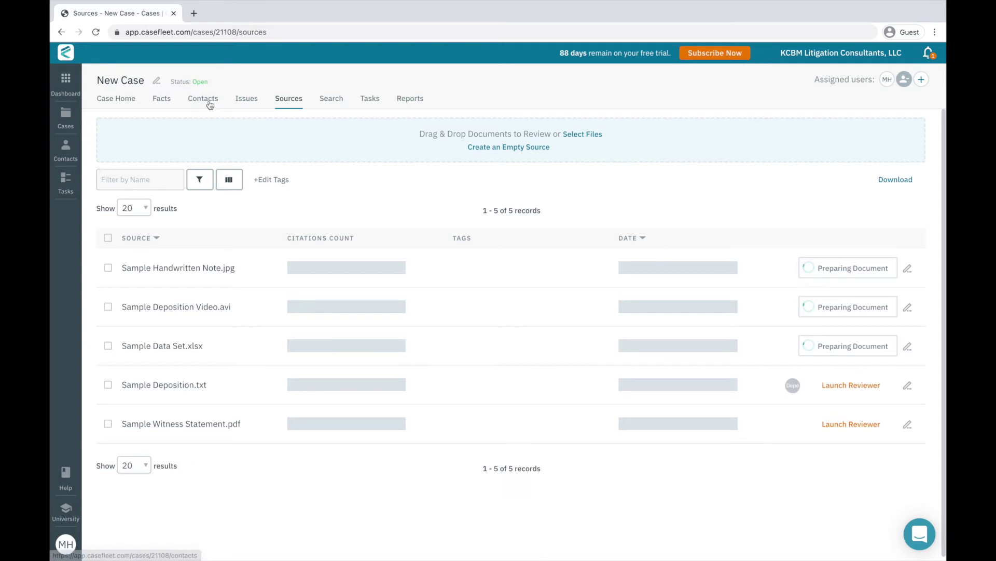
{"action": "left_click", "coordinate": [238, 101]}
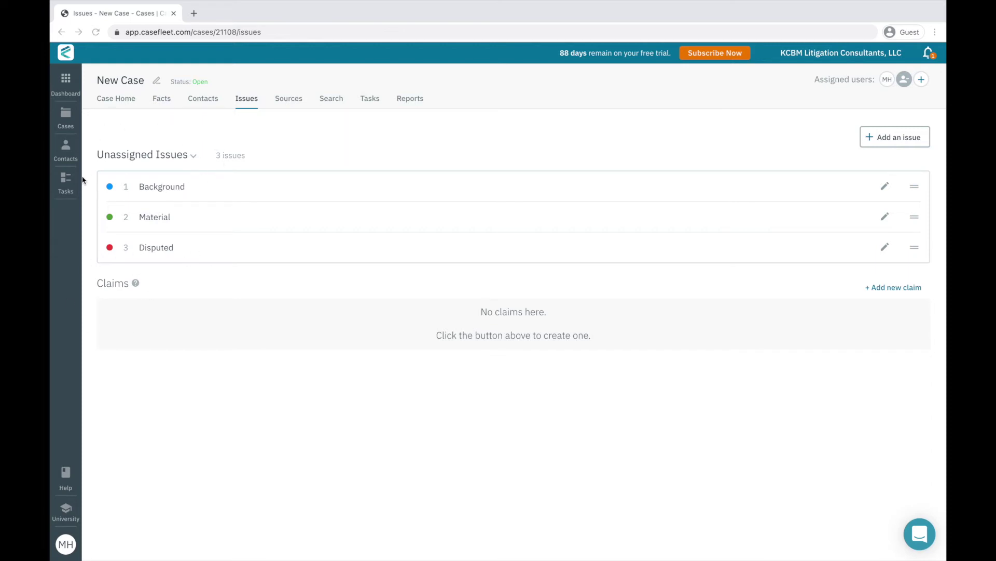
Add a Negligence claim with a Duty issue under it.
{"action": "left_click", "coordinate": [890, 290]}
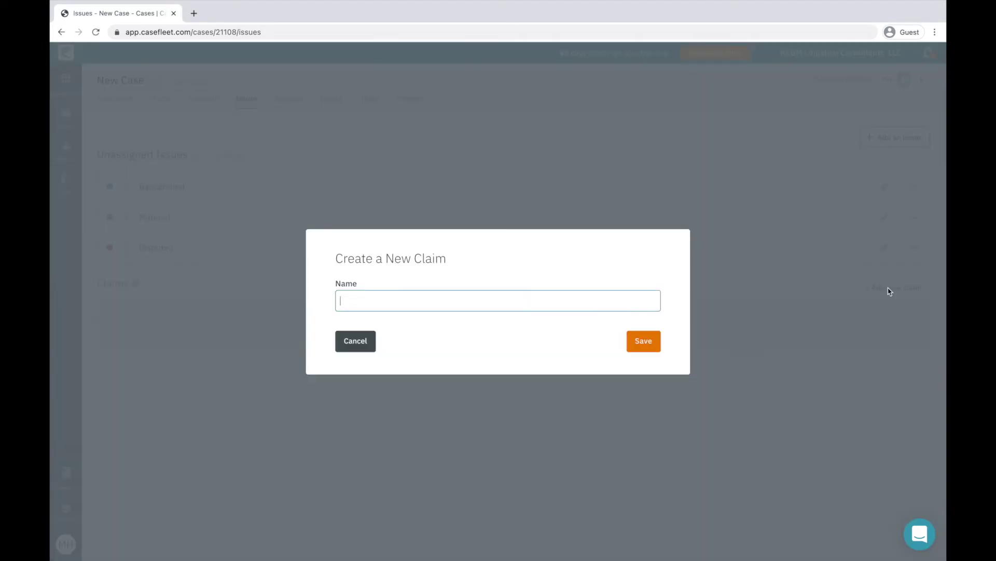
{"action": "type", "text": "Negligence"}
{"action": "left_click", "coordinate": [629, 341]}
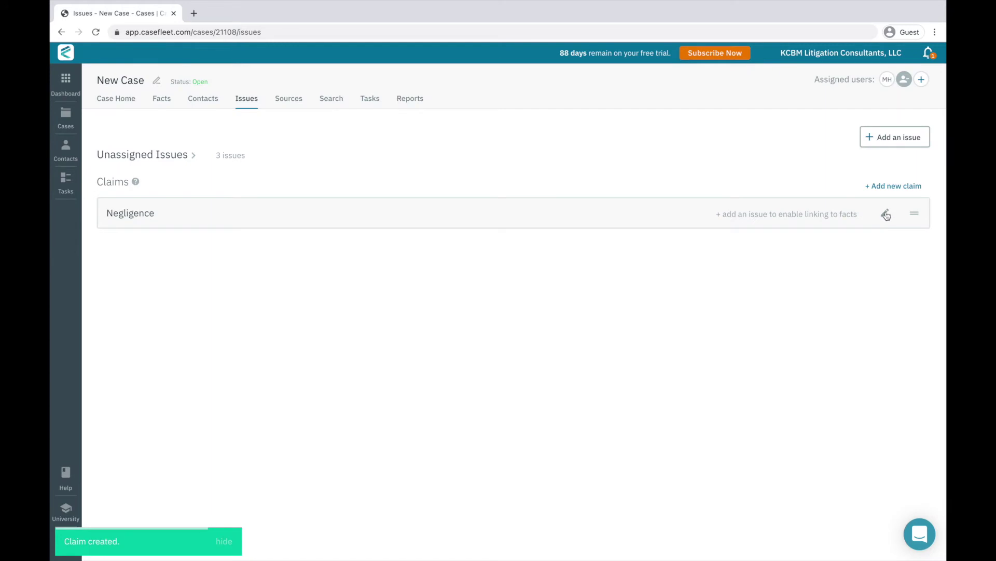
{"action": "left_click", "coordinate": [746, 217]}
{"action": "type", "text": "Duty"}
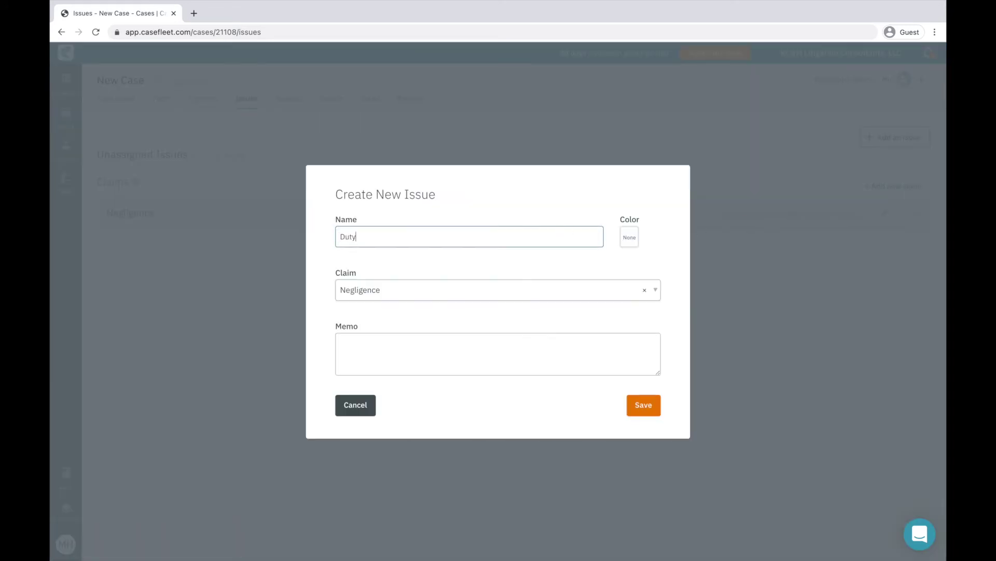
{"action": "left_click", "coordinate": [629, 412]}
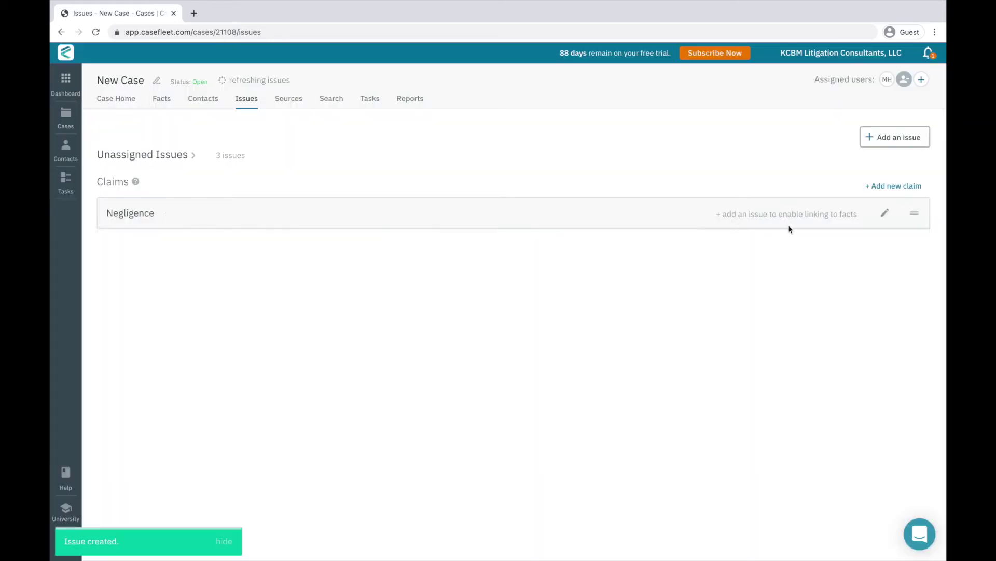
Add Breach, Causation and Damages issues under the Negligence claim.
{"action": "left_click", "coordinate": [826, 216]}
{"action": "type", "text": "Breach"}
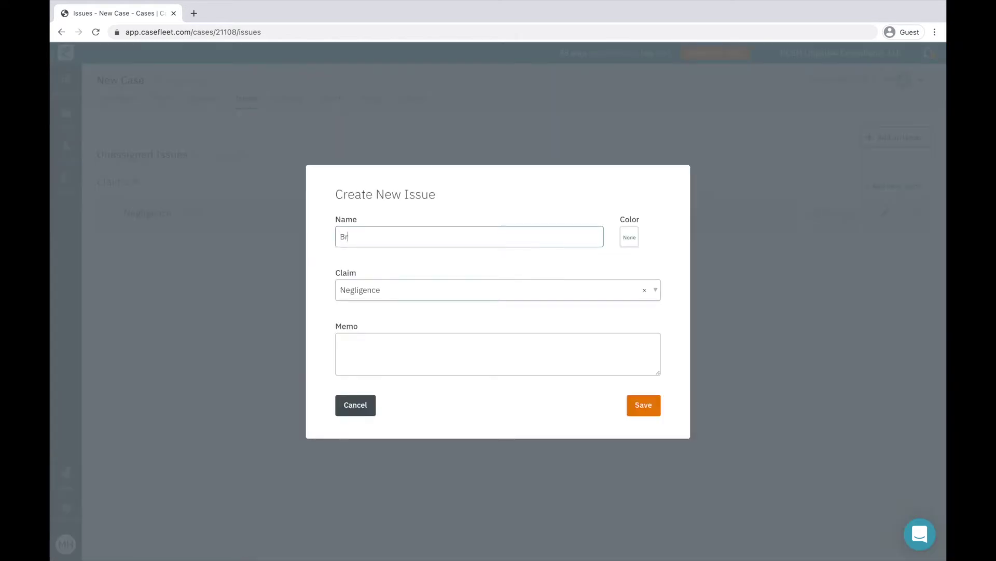
{"action": "left_click", "coordinate": [645, 409]}
{"action": "left_click", "coordinate": [821, 214]}
{"action": "type", "text": "C"}
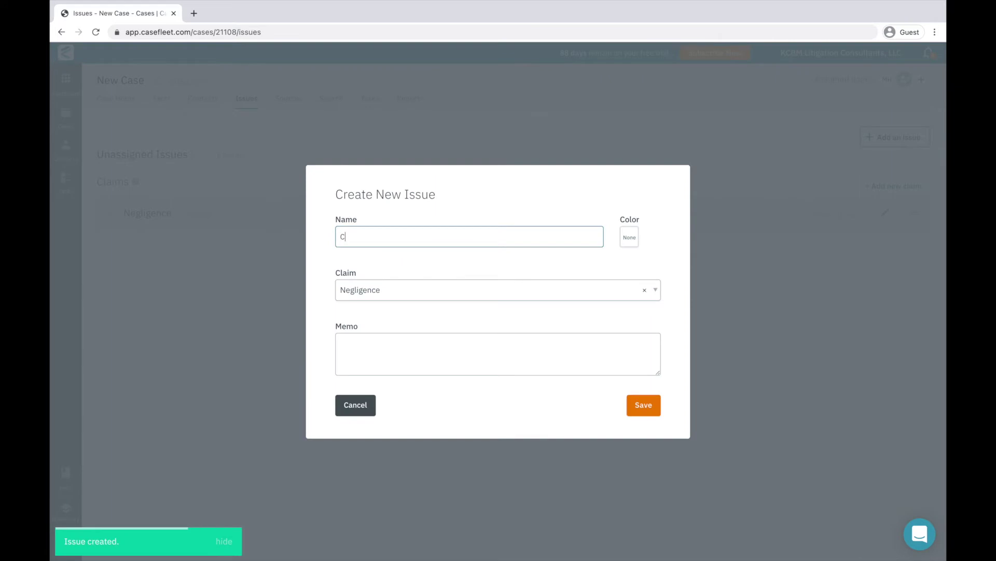
{"action": "type", "text": "ausation"}
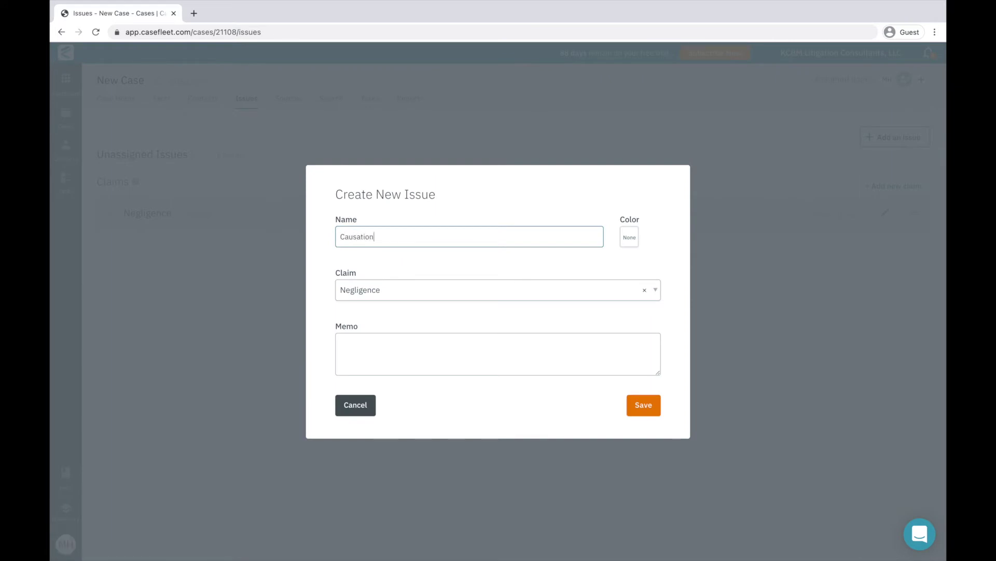
{"action": "left_click", "coordinate": [644, 410]}
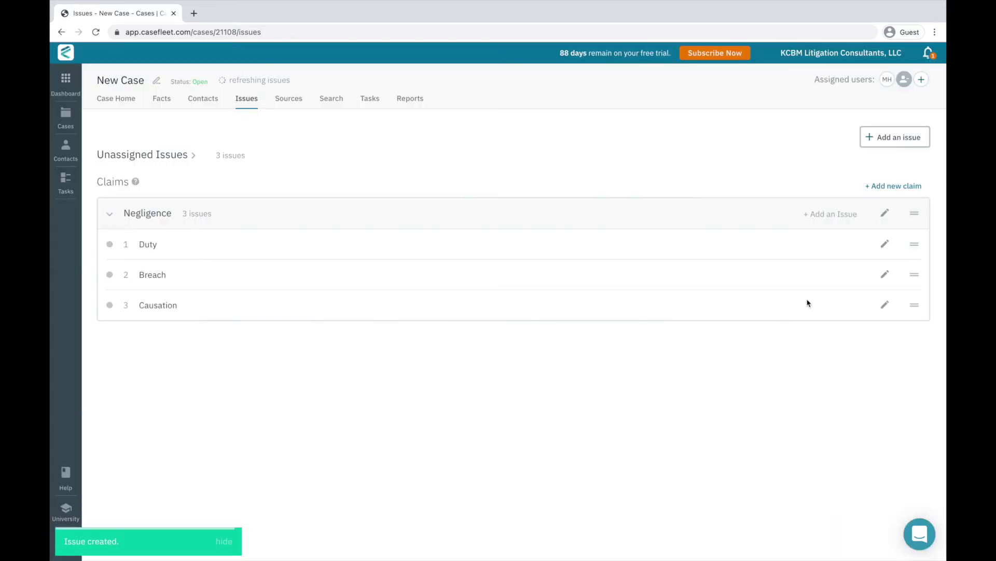
{"action": "left_click", "coordinate": [847, 215]}
{"action": "type", "text": "Damages"}
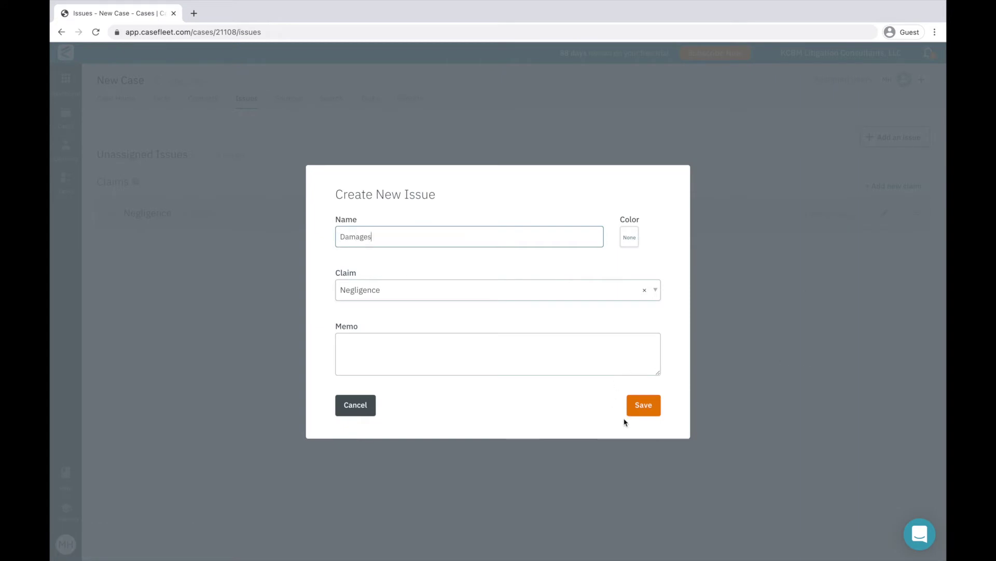
{"action": "left_click", "coordinate": [642, 407]}
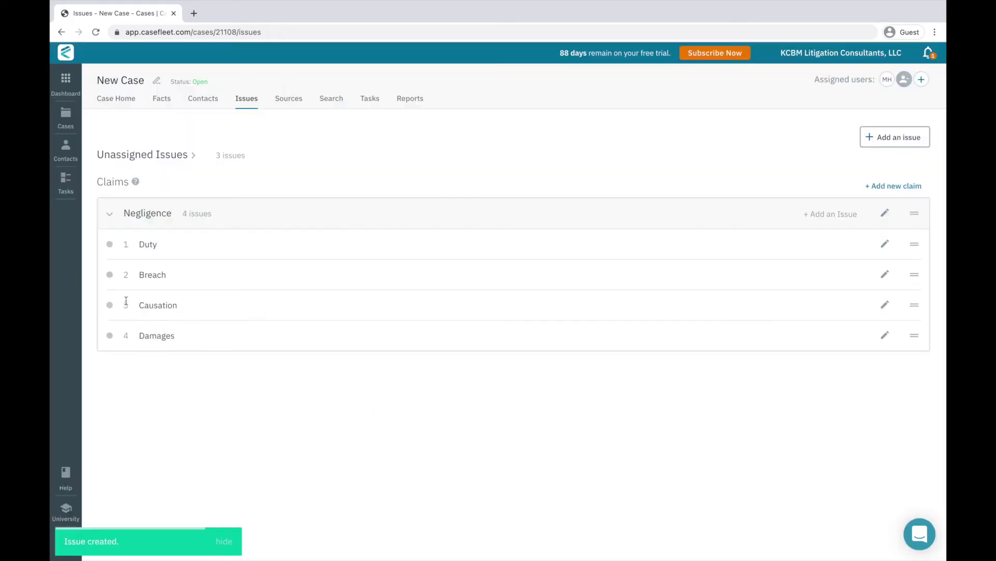
{"action": "left_click", "coordinate": [124, 165]}
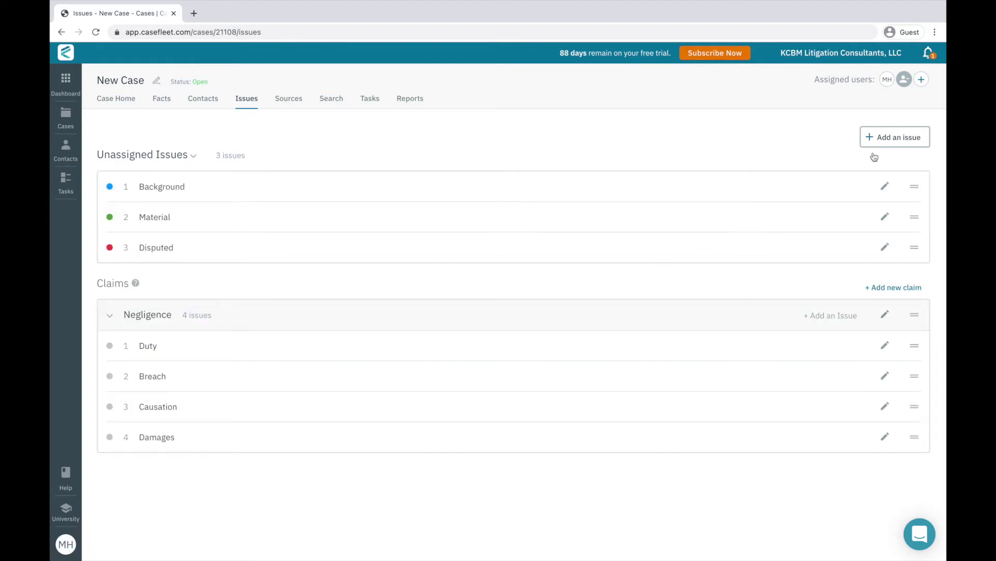
Create an unassigned Key Facts issue, then go to the empty Contacts page.
{"action": "left_click", "coordinate": [889, 139]}
{"action": "type", "text": "Key Facts"}
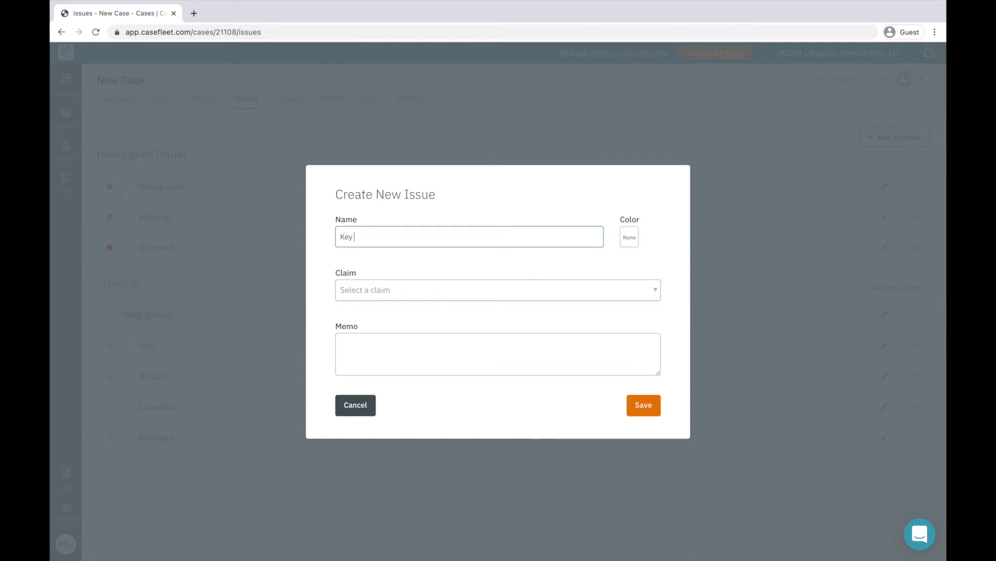
{"action": "left_click", "coordinate": [643, 404]}
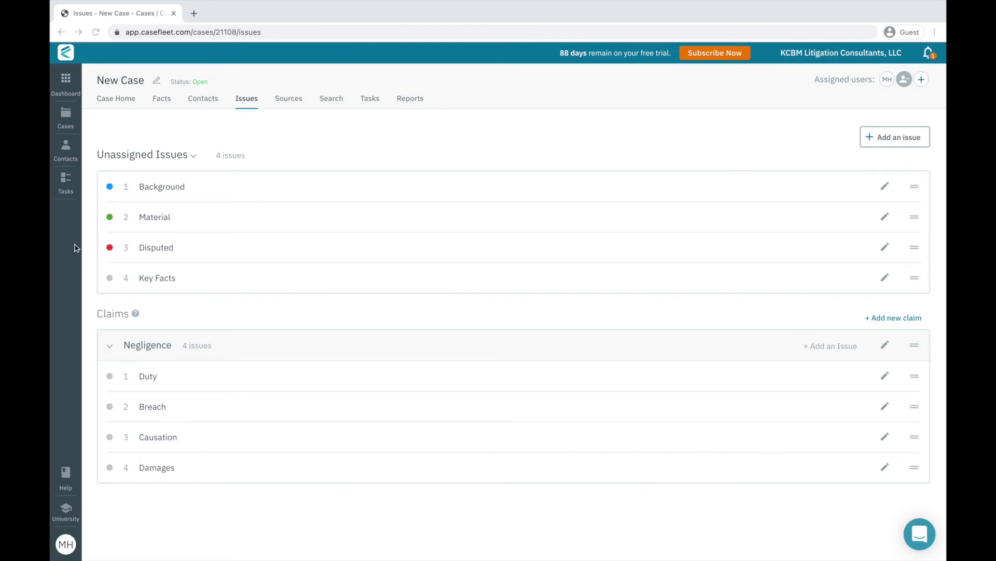
{"action": "left_click", "coordinate": [212, 101]}
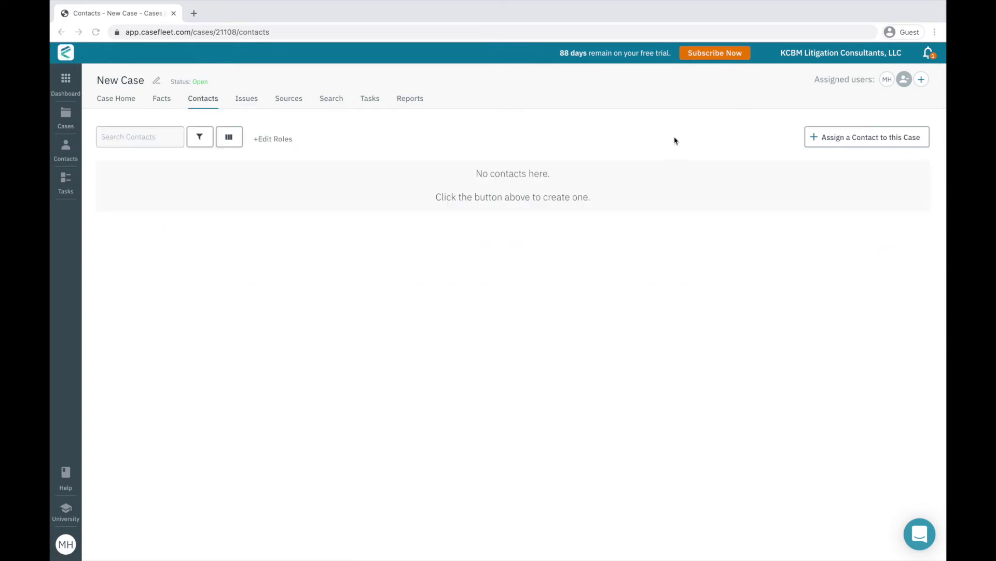
Start a new contact with first and last name and the Plaintiff role.
{"action": "left_click", "coordinate": [850, 144]}
{"action": "left_click", "coordinate": [455, 170]}
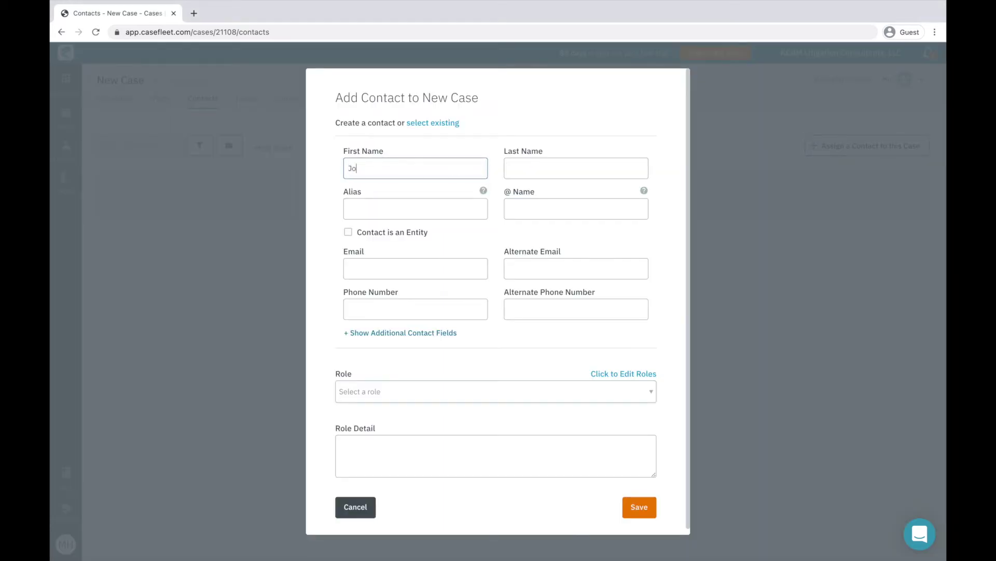
{"action": "left_click", "coordinate": [509, 168]}
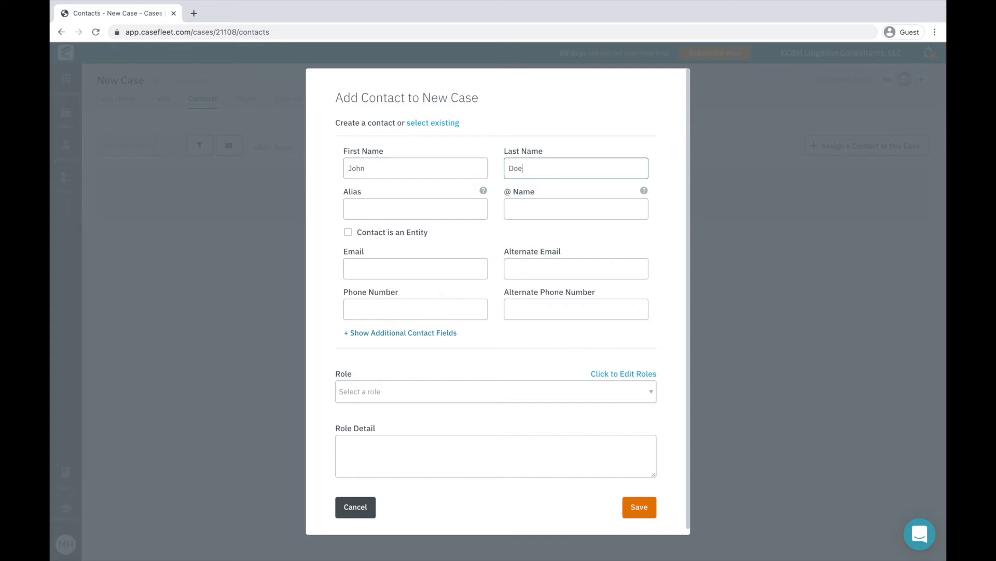
{"action": "left_click", "coordinate": [363, 398]}
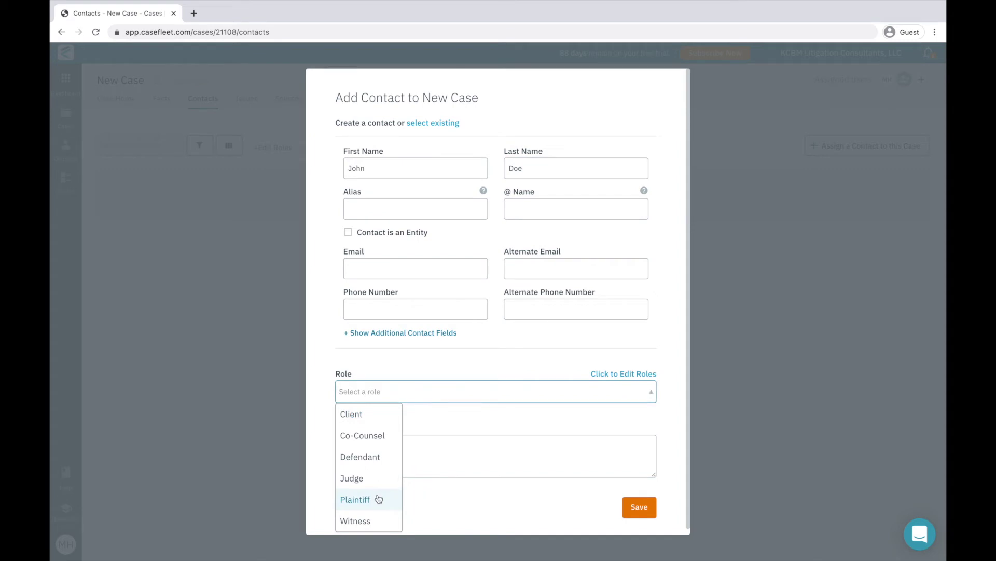
{"action": "left_click", "coordinate": [378, 498]}
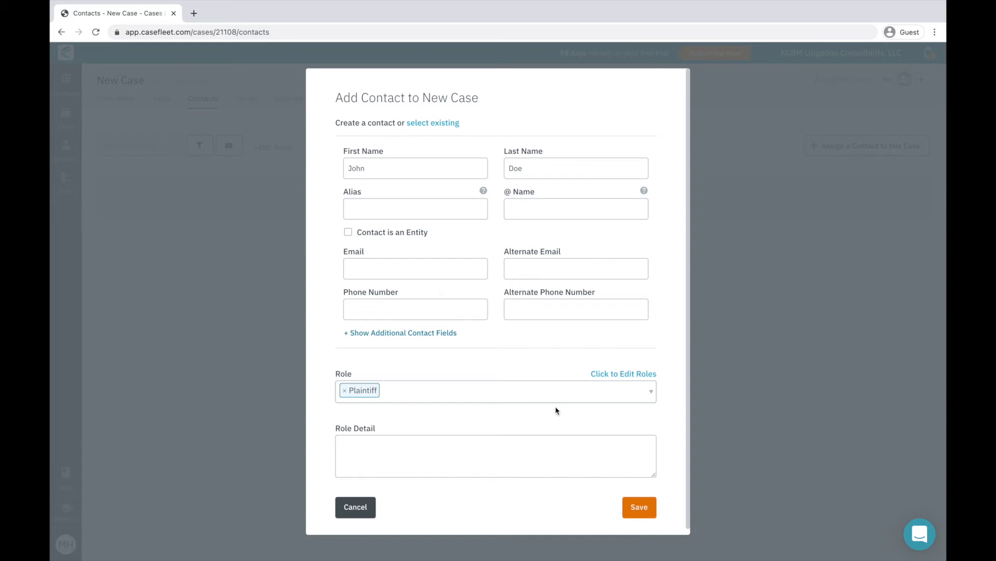
Add CaseFleet Employee as a new contact role and save the roles.
{"action": "left_click", "coordinate": [636, 375]}
{"action": "left_click", "coordinate": [529, 377]}
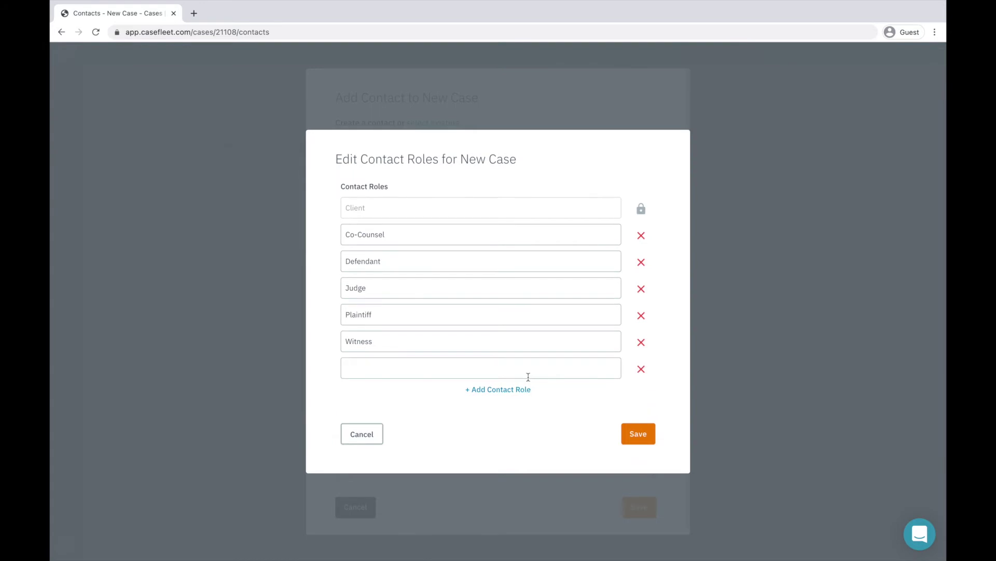
{"action": "type", "text": "CaseFleet Employee"}
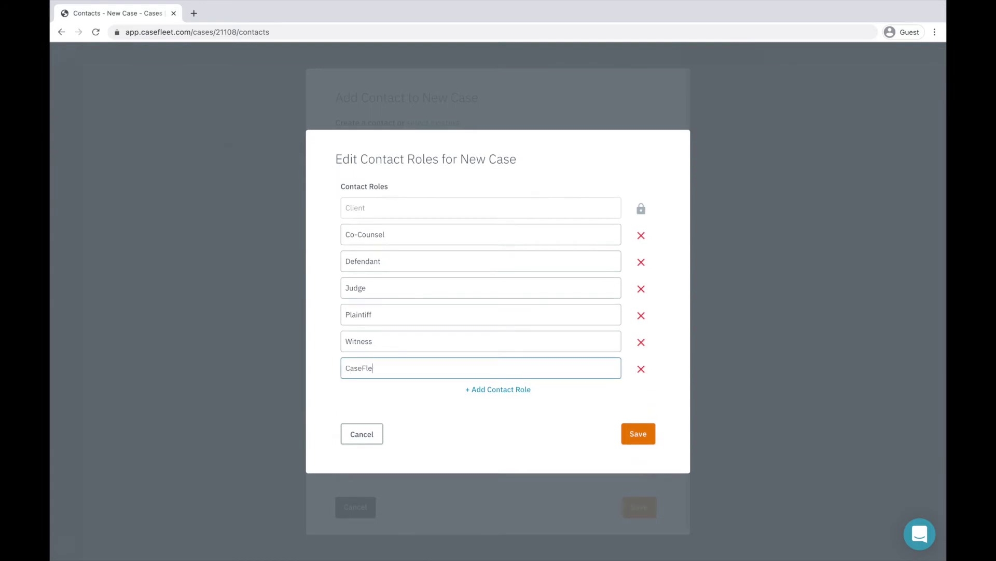
{"action": "left_click", "coordinate": [633, 432]}
Give the contact CaseFleet Employee as a second role and save the contact.
{"action": "left_click", "coordinate": [608, 386]}
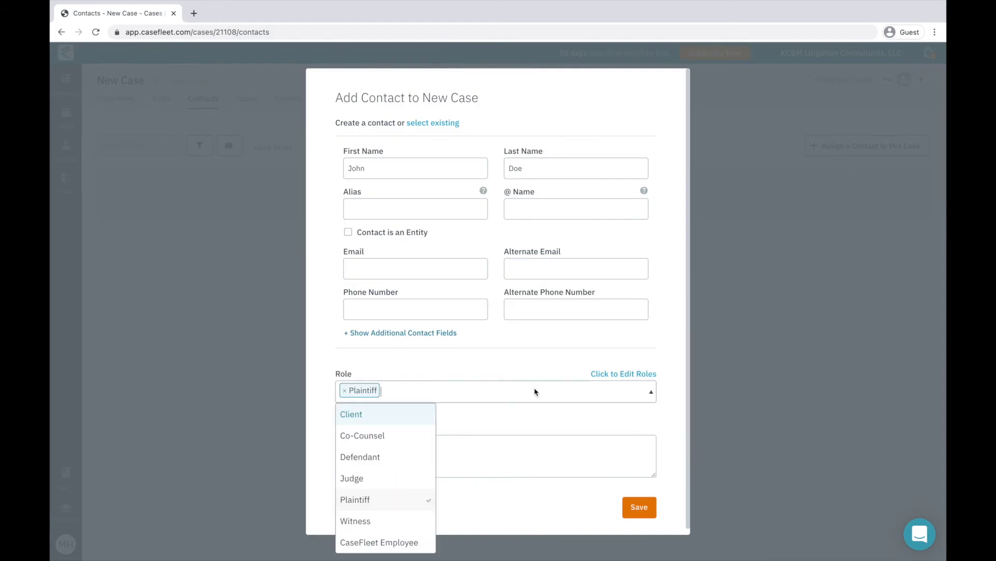
{"action": "left_click", "coordinate": [383, 541]}
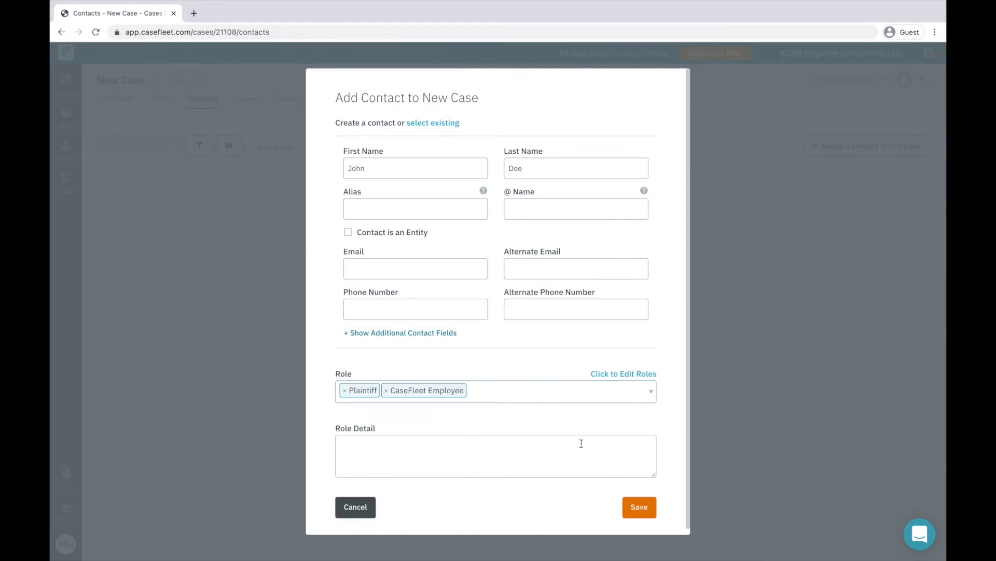
{"action": "left_click", "coordinate": [630, 507]}
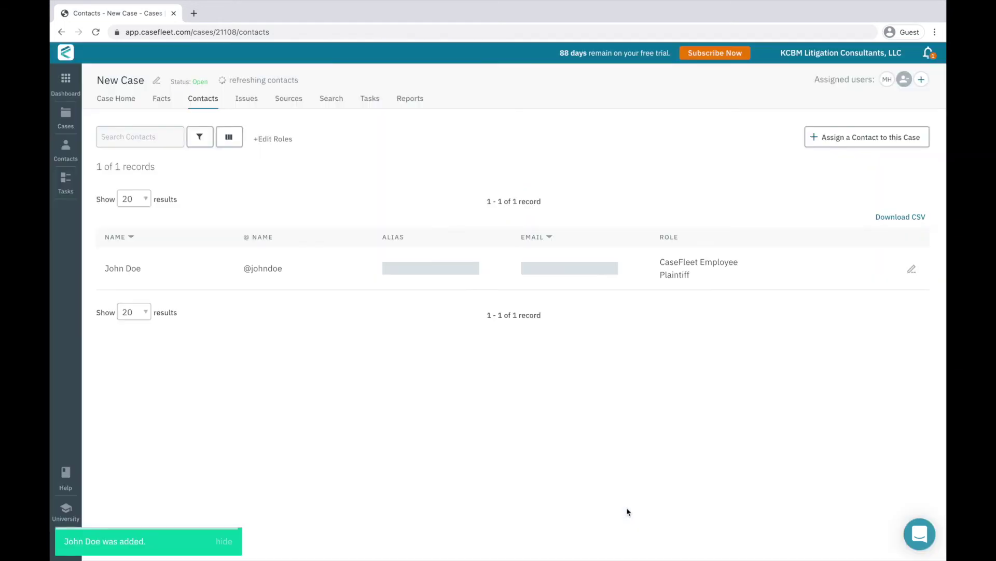
Assign an existing contact to the case as a Witness.
{"action": "left_click", "coordinate": [830, 138]}
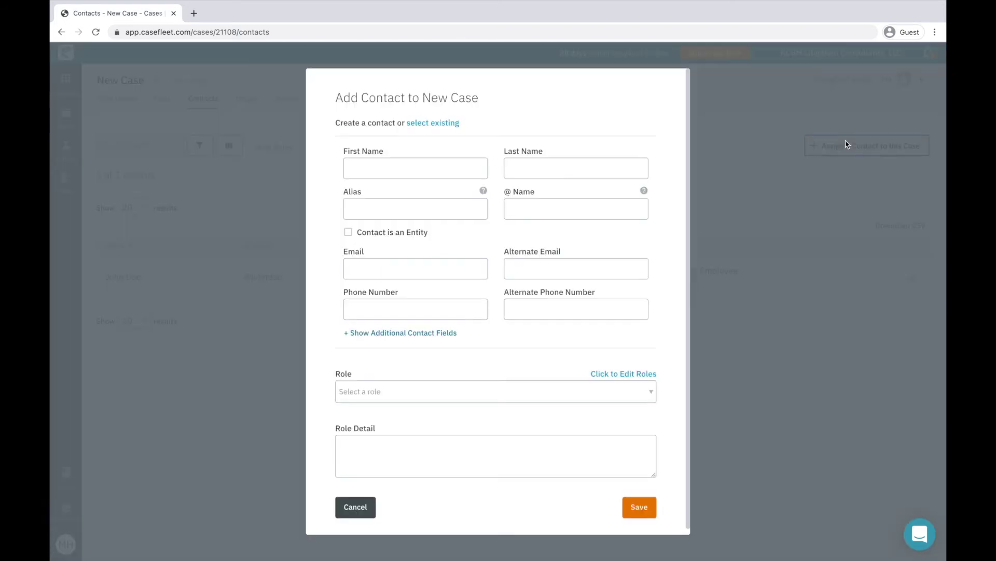
{"action": "left_click", "coordinate": [435, 125]}
{"action": "left_click", "coordinate": [396, 236]}
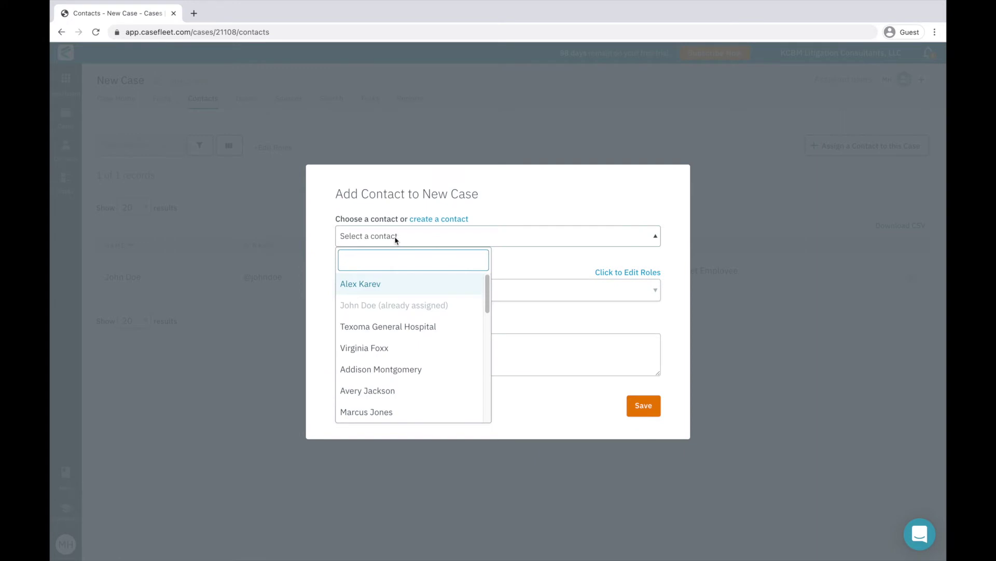
{"action": "type", "text": "Ale"}
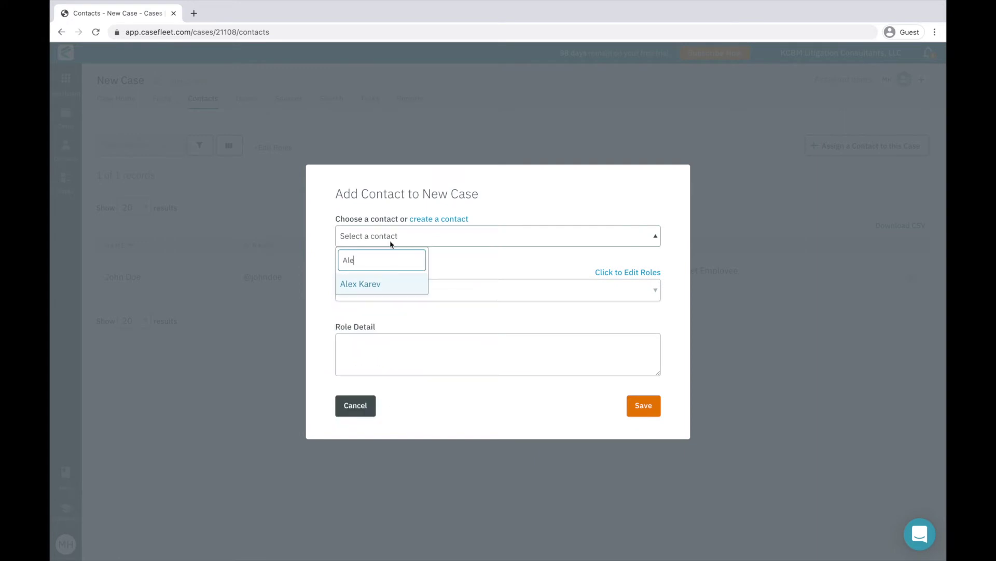
{"action": "left_click", "coordinate": [374, 284]}
{"action": "left_click", "coordinate": [373, 289]}
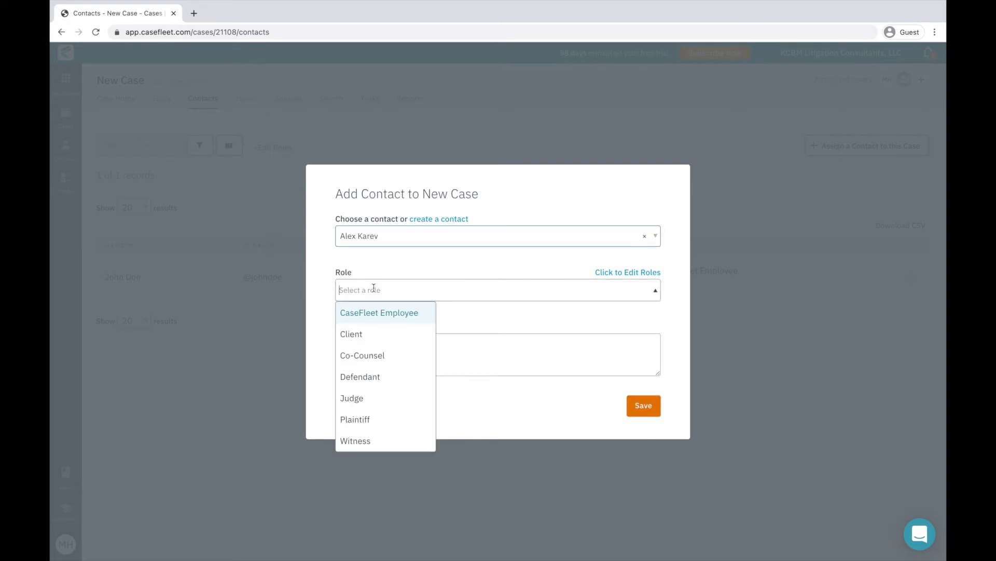
{"action": "left_click", "coordinate": [365, 445]}
{"action": "left_click", "coordinate": [658, 408]}
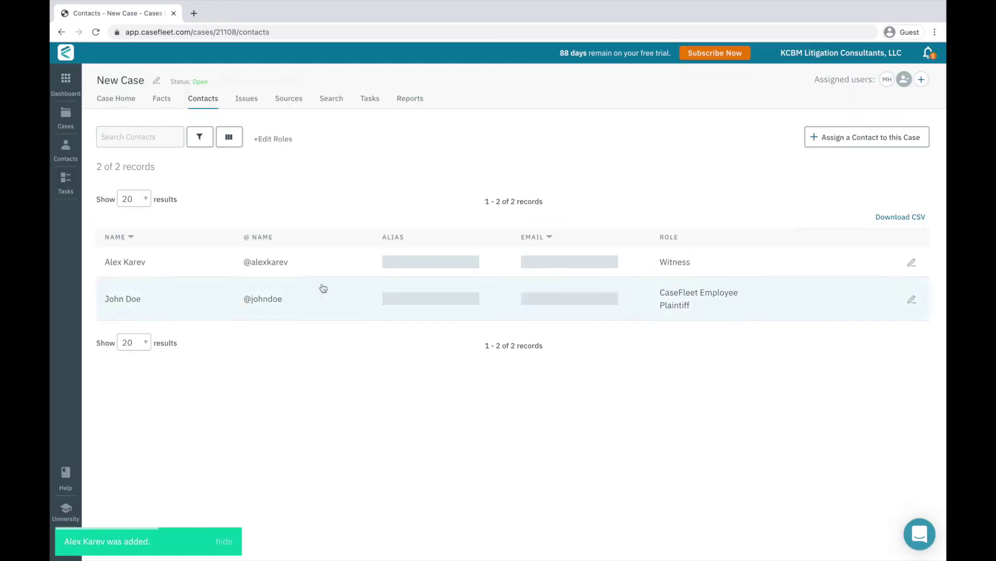
{"action": "left_click", "coordinate": [280, 98]}
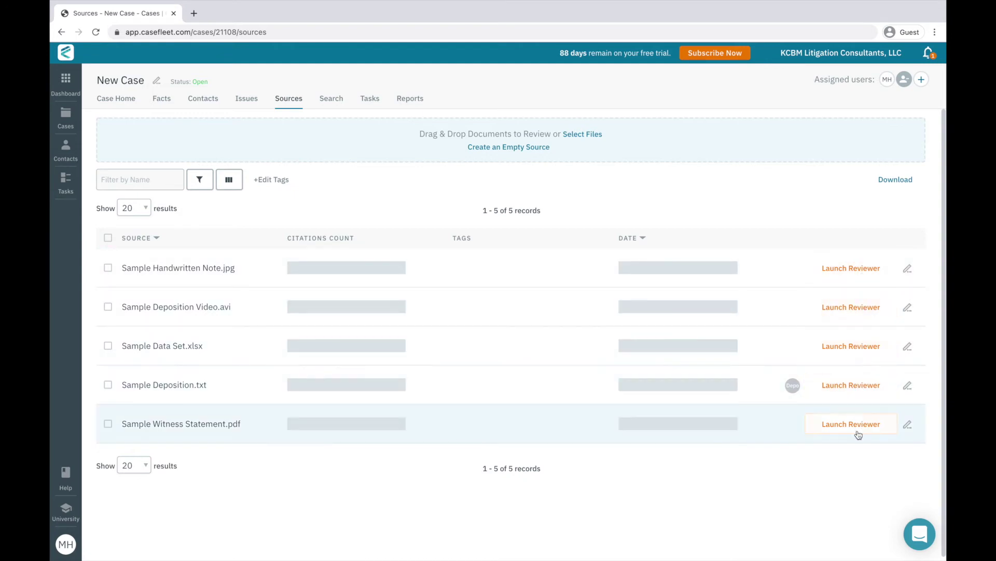
Open Sample Witness Statement.pdf in the reviewer and bring up its Edit Source form.
{"action": "left_click", "coordinate": [855, 425]}
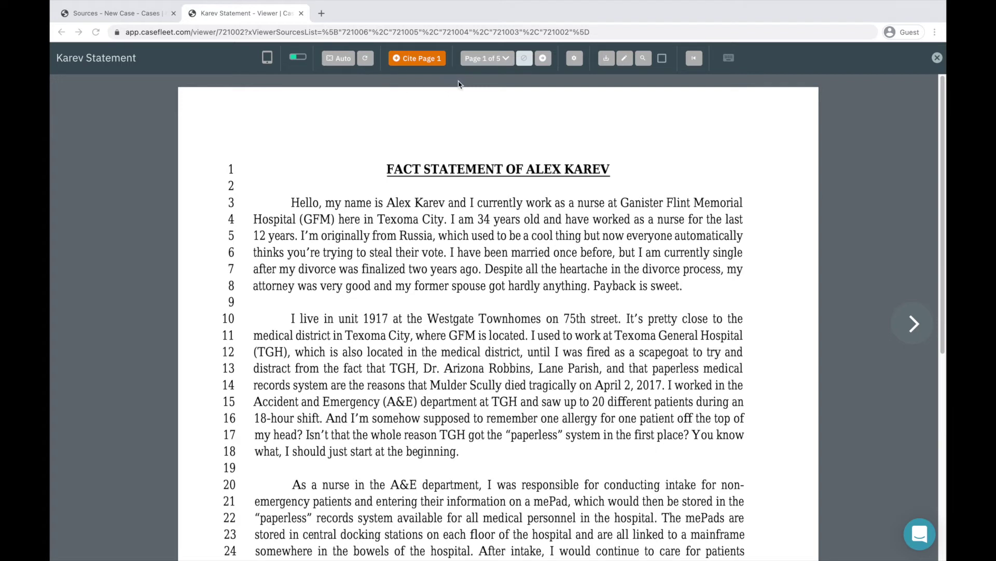
{"action": "left_click", "coordinate": [496, 62]}
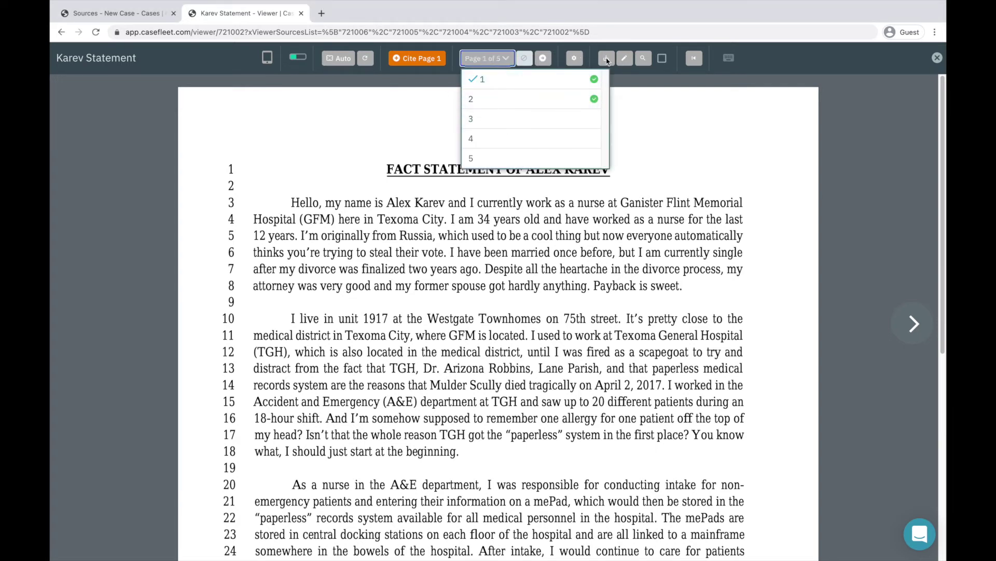
{"action": "left_click", "coordinate": [611, 63]}
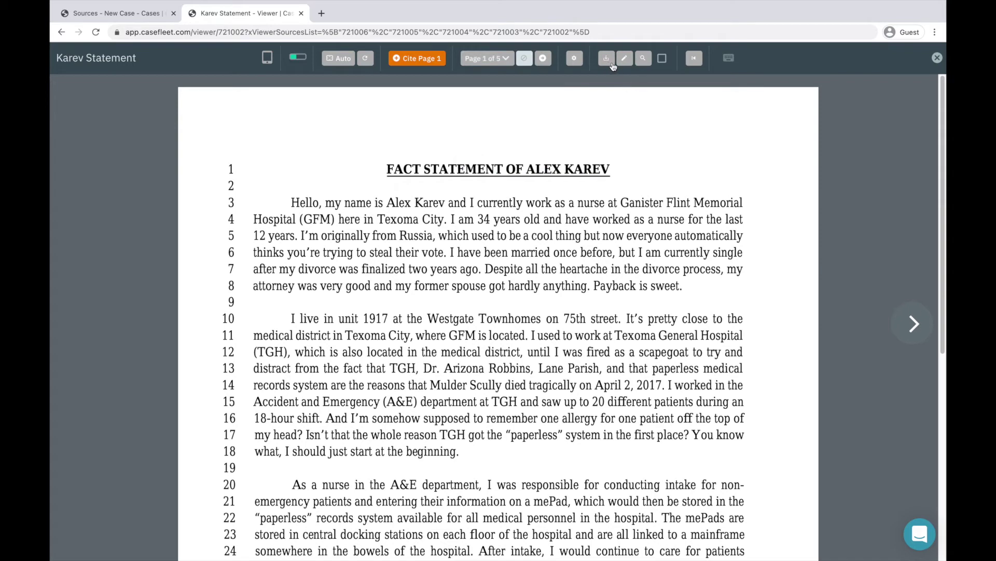
{"action": "left_click", "coordinate": [624, 62]}
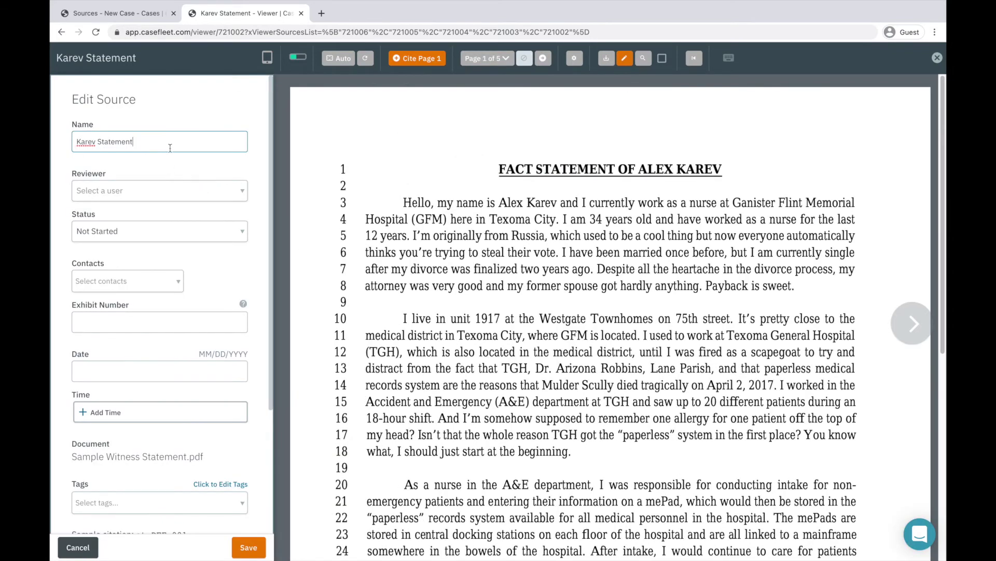
Review the source name, DEF_ prefix, start page and DEF_001 citation, then cancel without saving.
{"action": "left_click_drag", "start_coordinate": [166, 144], "coordinate": [72, 143]}
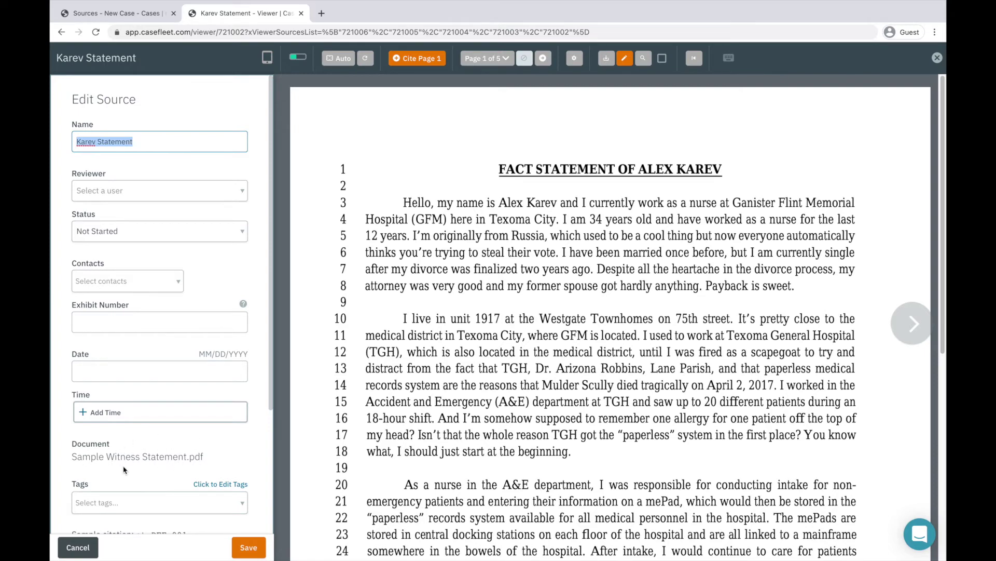
{"action": "scroll", "coordinate": [124, 466], "scroll_direction": "down", "scroll_amount": 5}
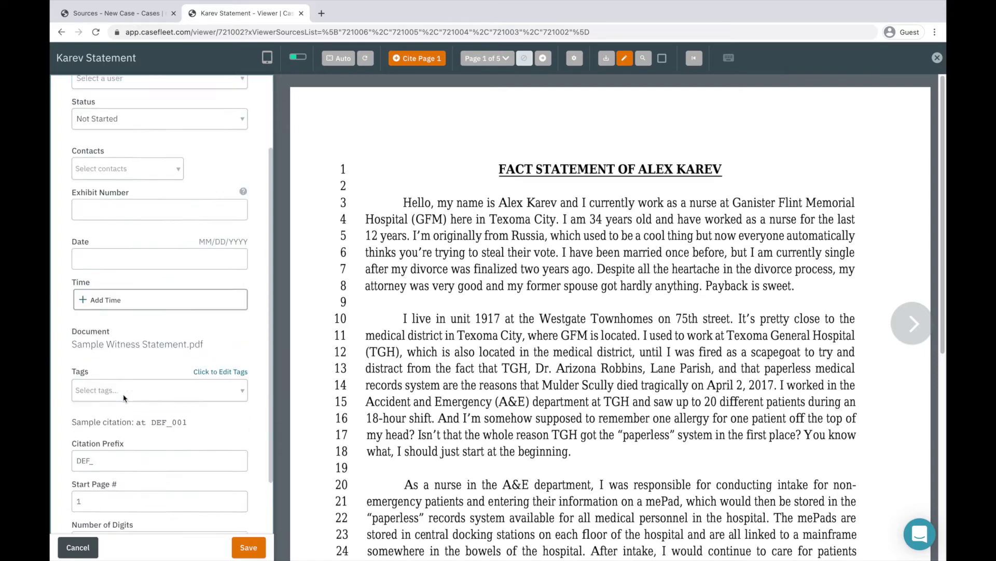
{"action": "left_click_drag", "start_coordinate": [104, 362], "coordinate": [51, 359]}
{"action": "left_click", "coordinate": [105, 397]}
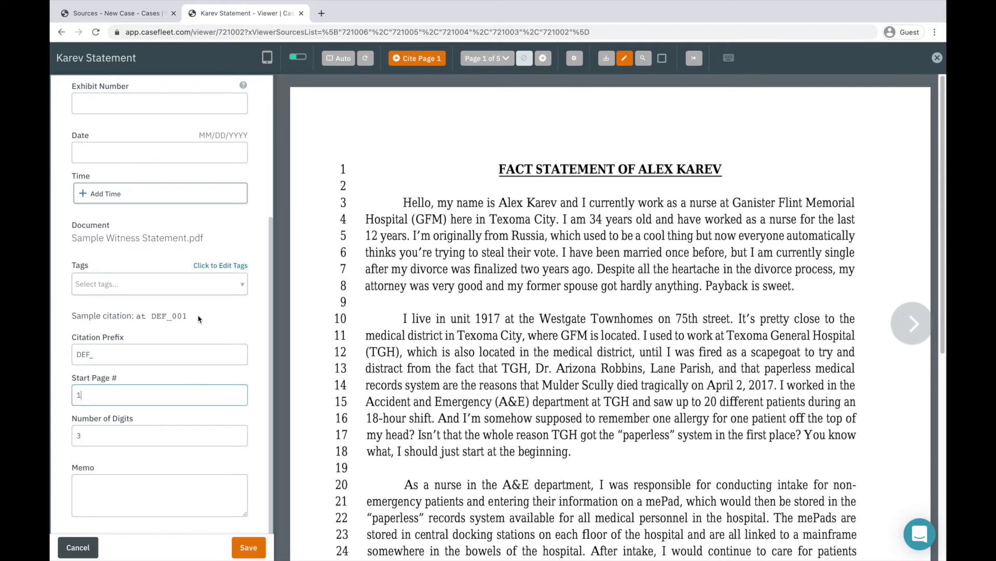
{"action": "left_click_drag", "start_coordinate": [200, 318], "coordinate": [73, 312]}
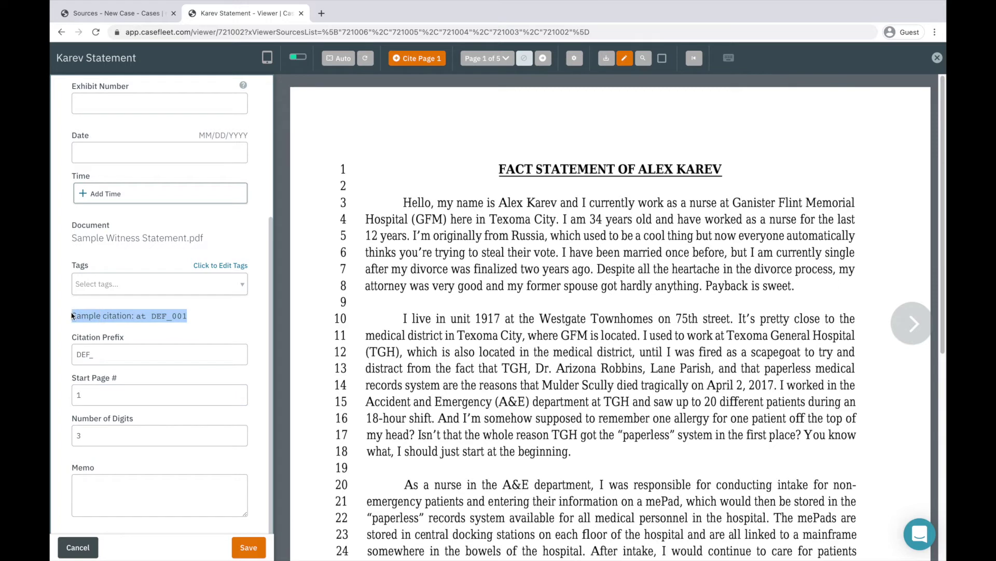
{"action": "left_click", "coordinate": [192, 322]}
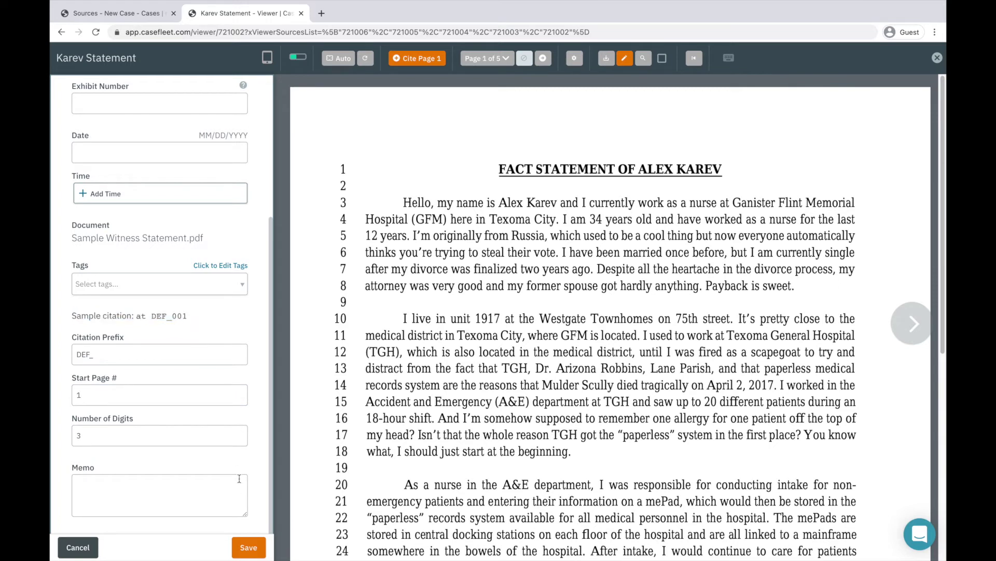
{"action": "left_click", "coordinate": [91, 552]}
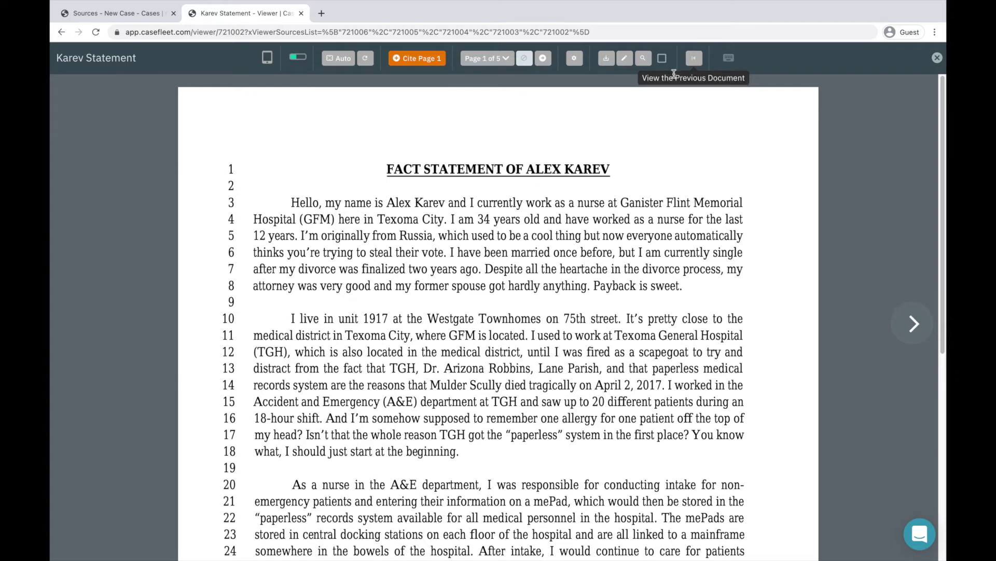
{"action": "left_click", "coordinate": [644, 59]}
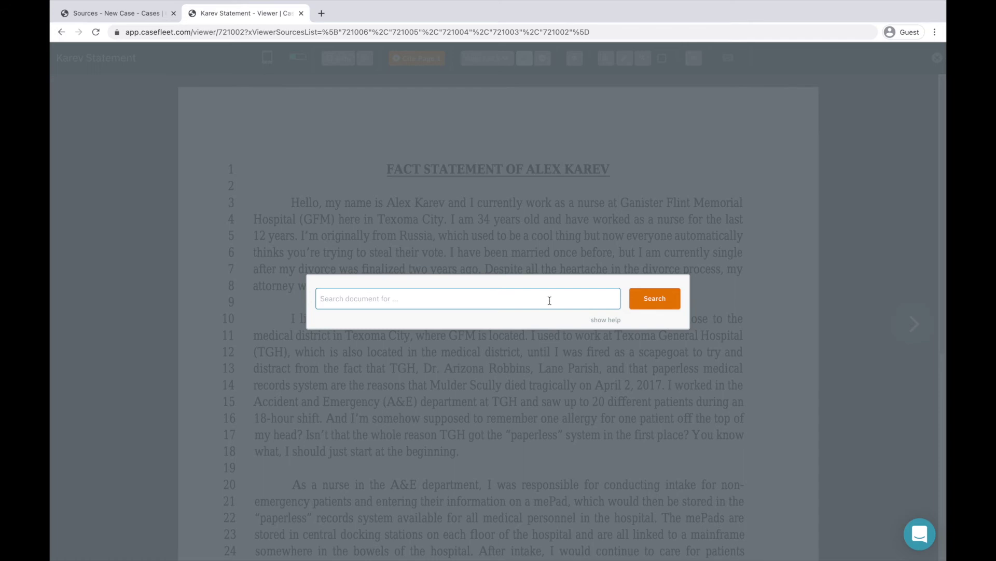
Search the Karev statement for allerg* and jump to the ALLERGY wristband match on page 2.
{"action": "type", "text": "allerg"}
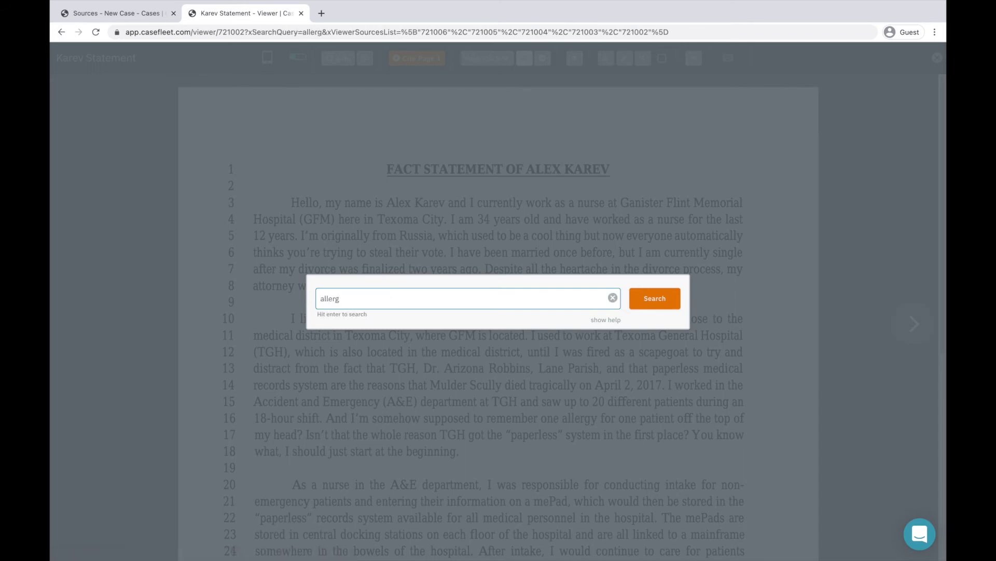
{"action": "type", "text": "*"}
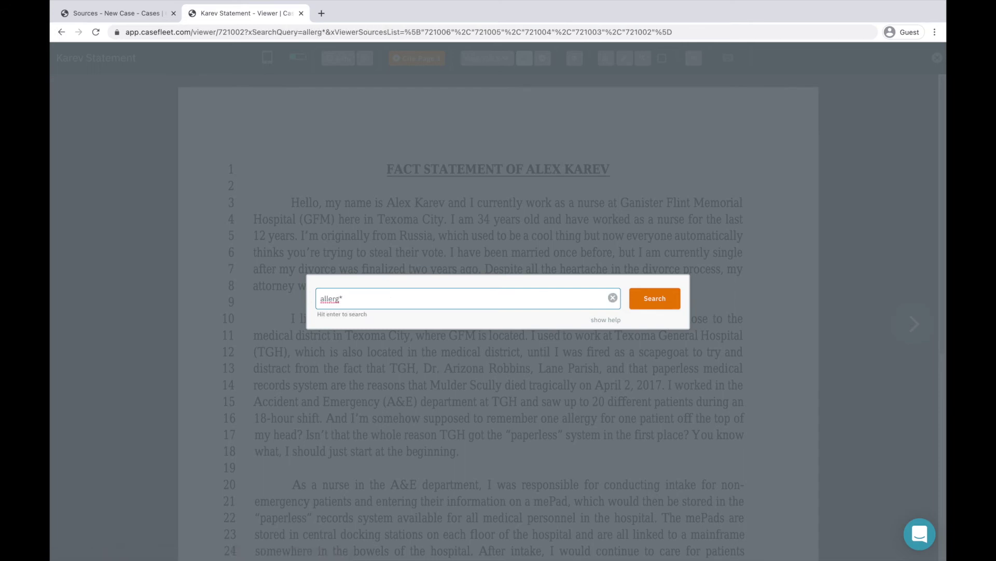
{"action": "key", "text": "Return"}
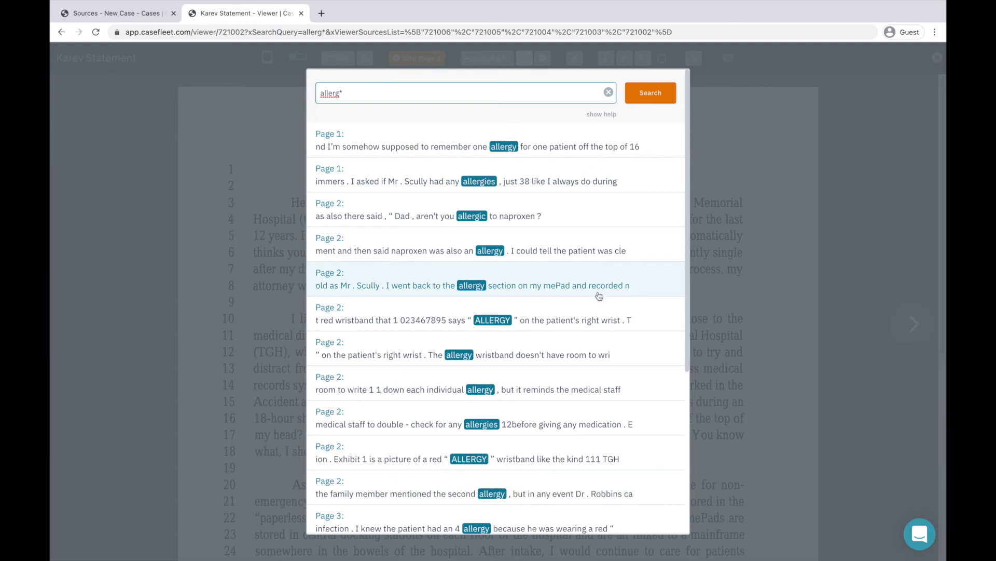
{"action": "left_click", "coordinate": [580, 325]}
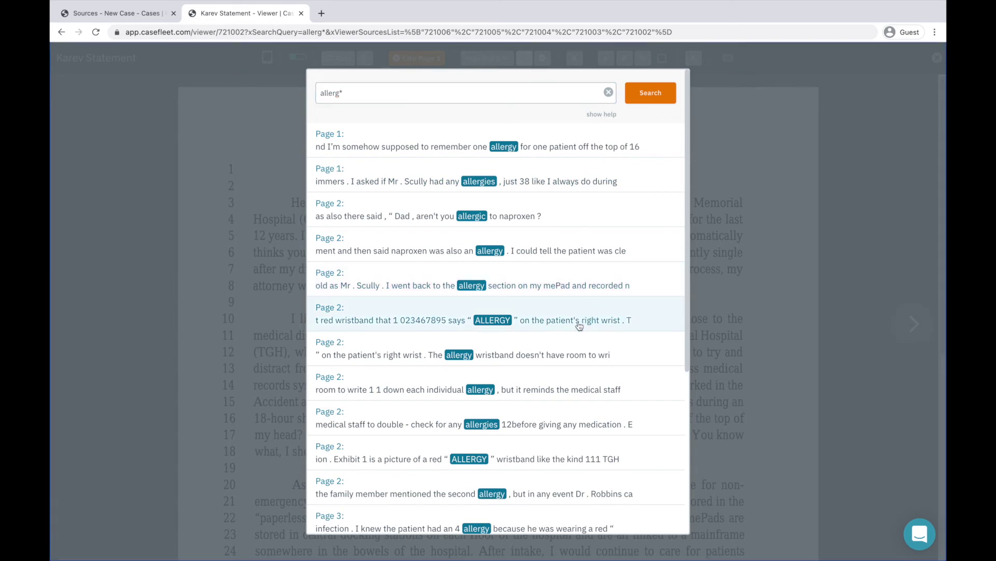
{"action": "left_click", "coordinate": [579, 325]}
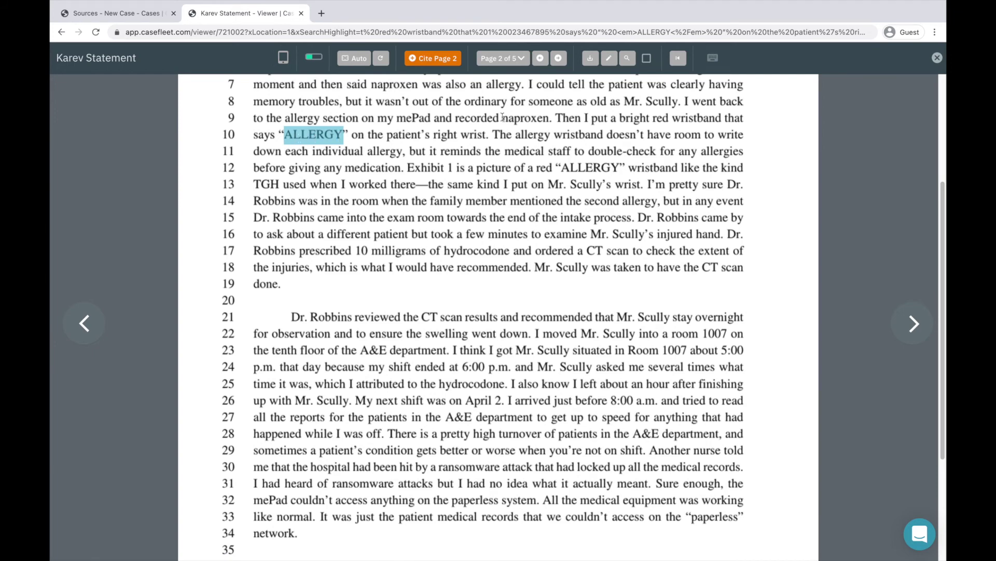
{"action": "double_click", "coordinate": [560, 118]}
Create a fact from the lines 9–10 wristband sentence, replacing 'Then I' with an @-mention of the witness.
{"action": "left_click_drag", "start_coordinate": [560, 118], "coordinate": [483, 136]}
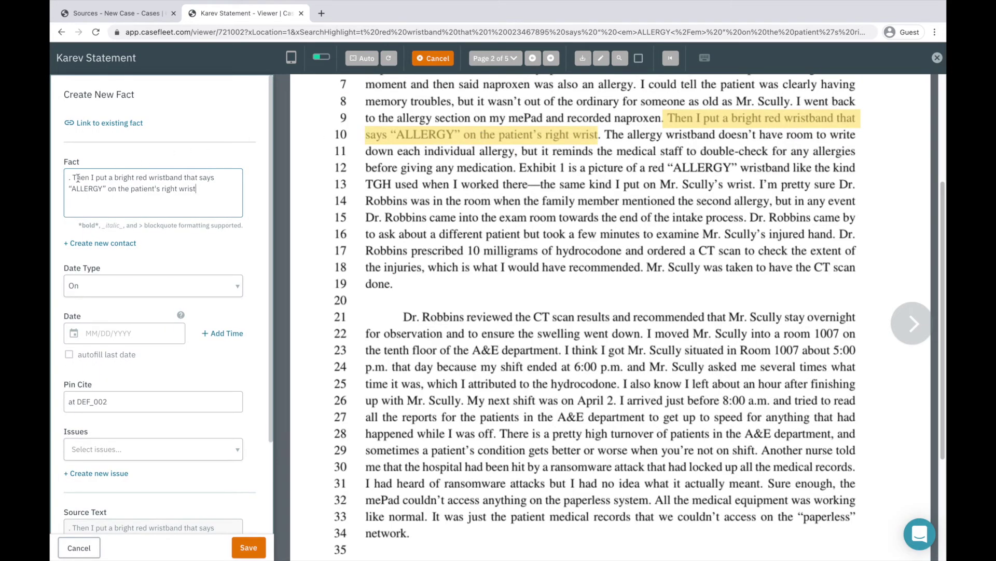
{"action": "left_click_drag", "start_coordinate": [75, 177], "coordinate": [61, 180]}
{"action": "key", "text": "BackSpace"}
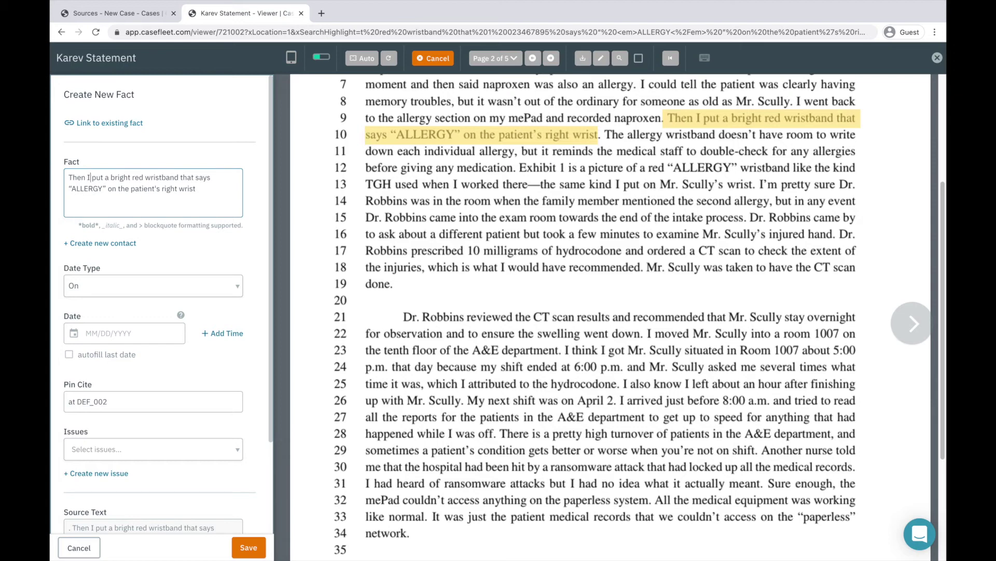
{"action": "left_click_drag", "start_coordinate": [89, 178], "coordinate": [68, 177]}
{"action": "type", "text": "@"}
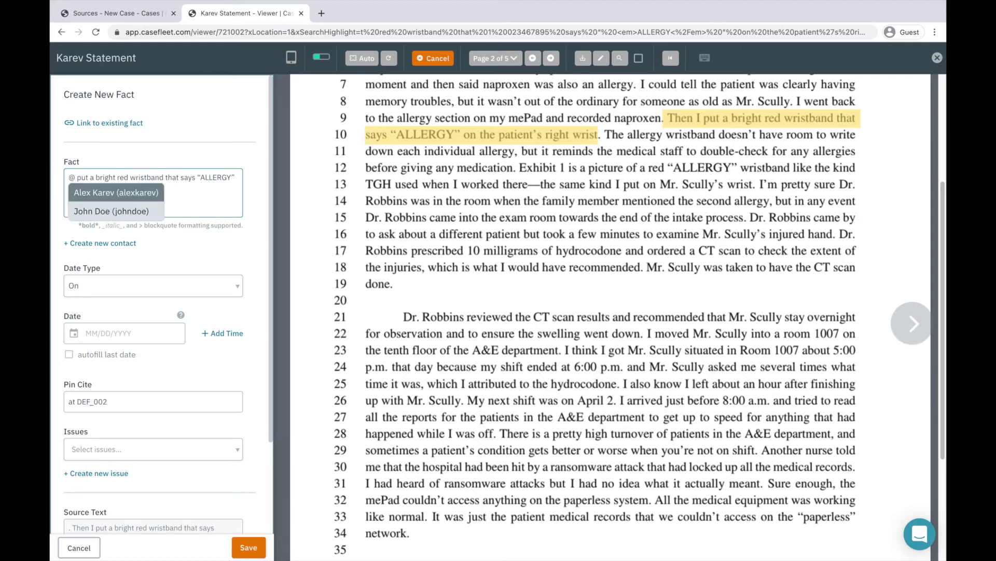
{"action": "type", "text": "A"}
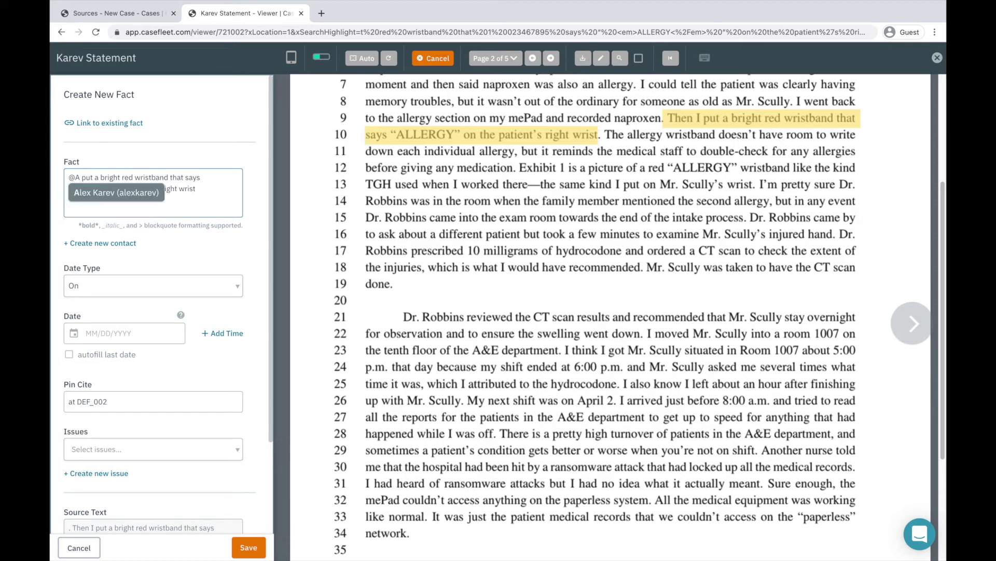
{"action": "key", "text": "Return"}
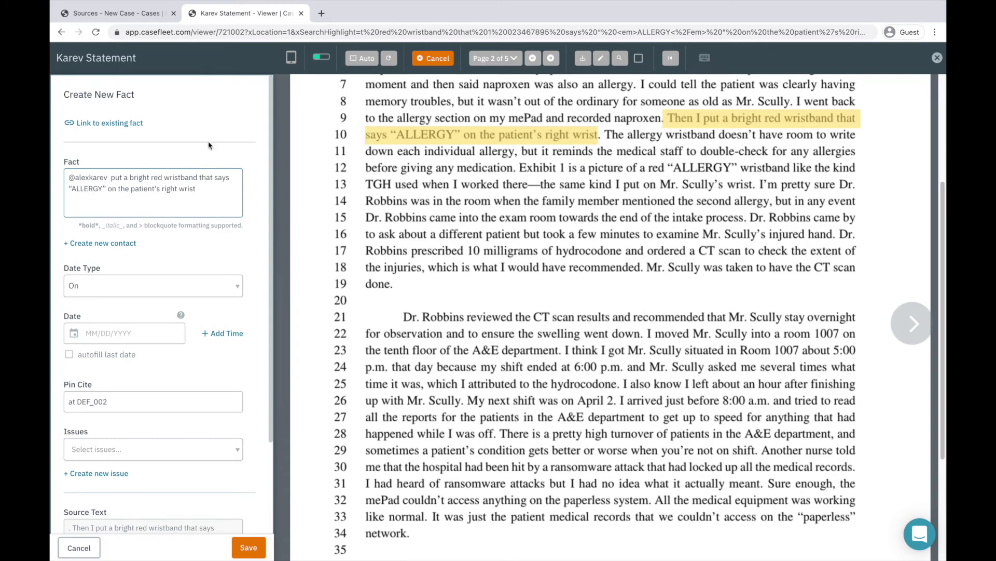
Date the wristband fact 8/7/2002.
{"action": "left_click", "coordinate": [97, 332]}
{"action": "type", "text": "8/7/20"}
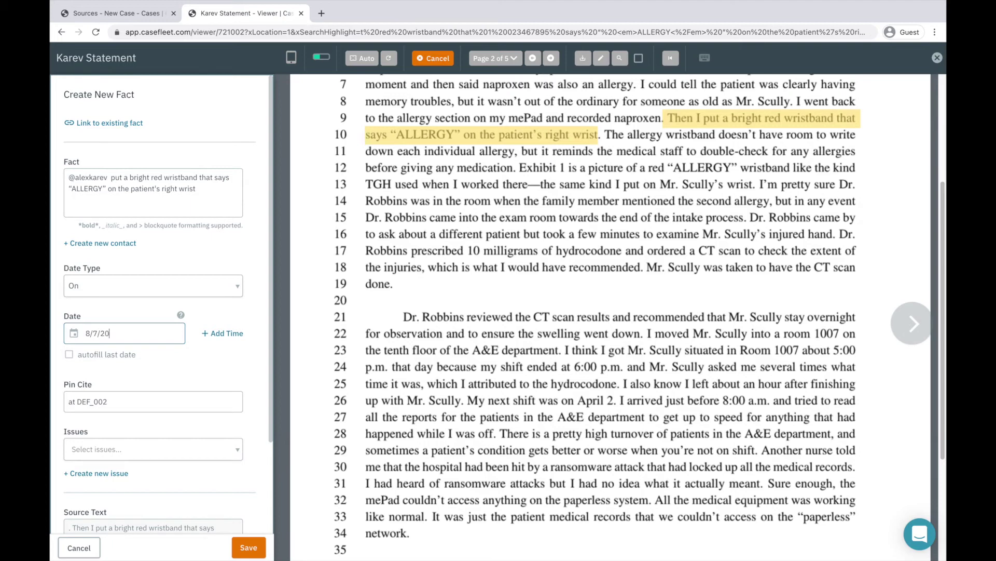
{"action": "type", "text": "02"}
{"action": "left_click", "coordinate": [128, 409]}
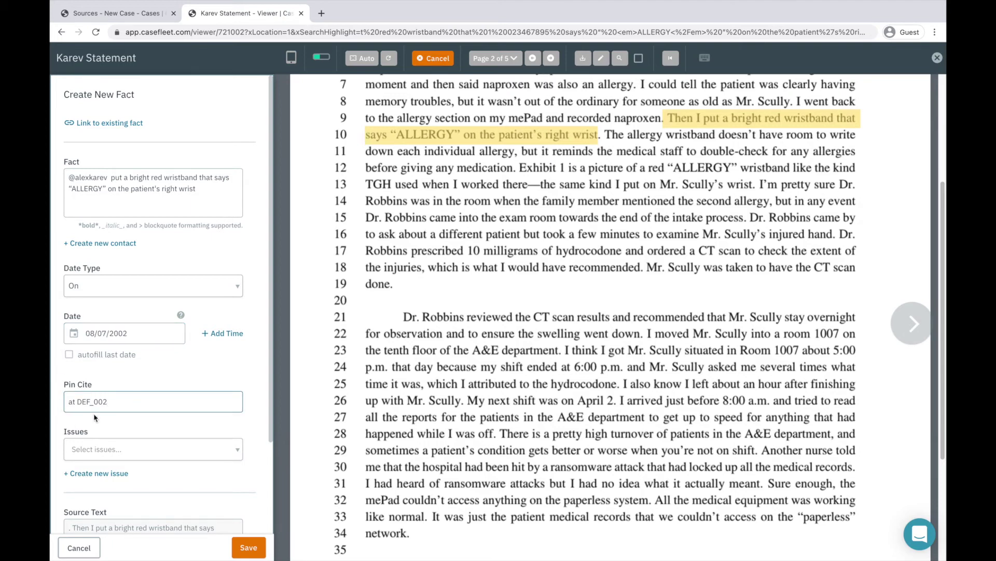
{"action": "scroll", "coordinate": [118, 419], "scroll_direction": "down", "scroll_amount": 1}
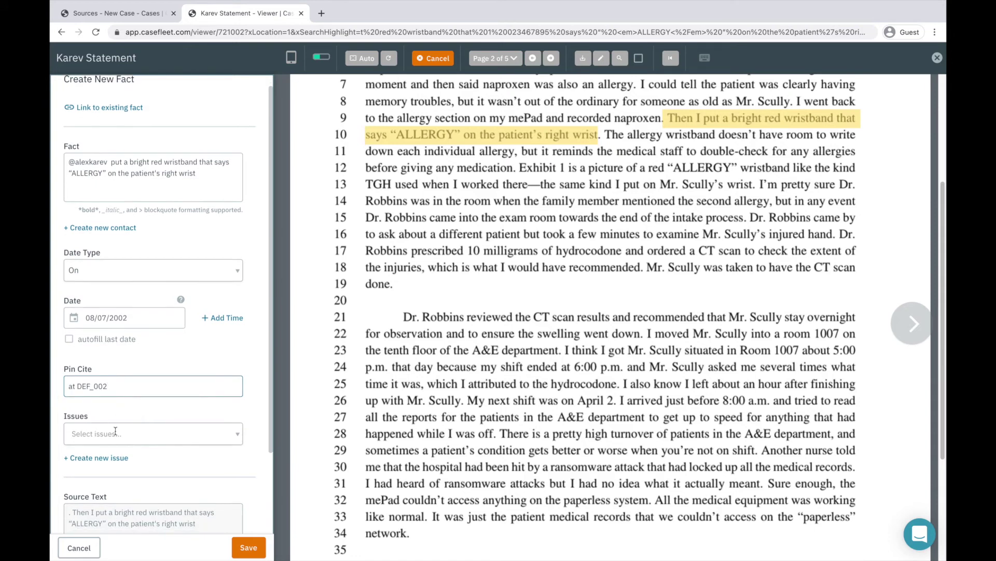
Tag the fact with the Key Facts and Damages (Negligence) issues and save it.
{"action": "left_click", "coordinate": [115, 432]}
{"action": "left_click", "coordinate": [110, 391]}
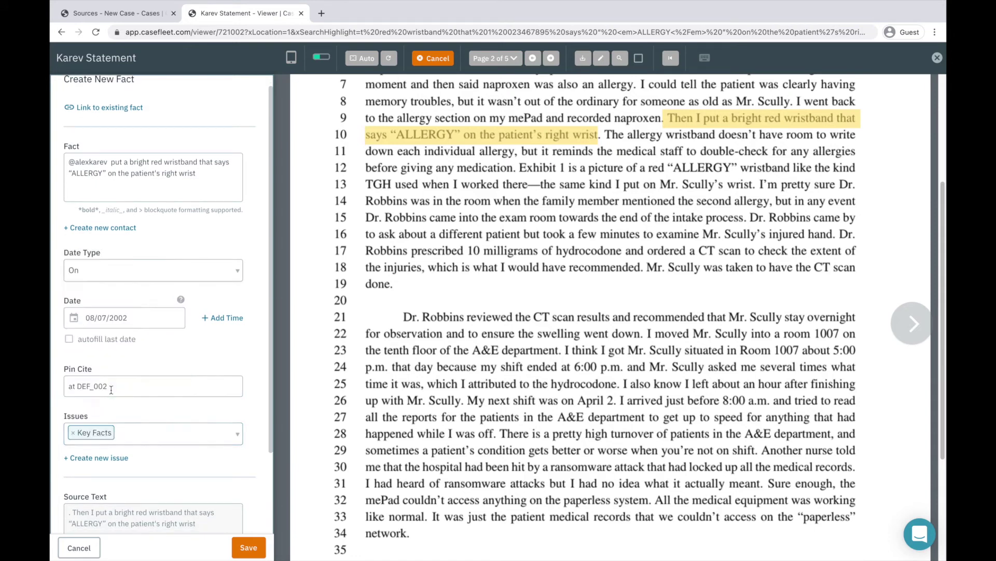
{"action": "left_click", "coordinate": [130, 441]}
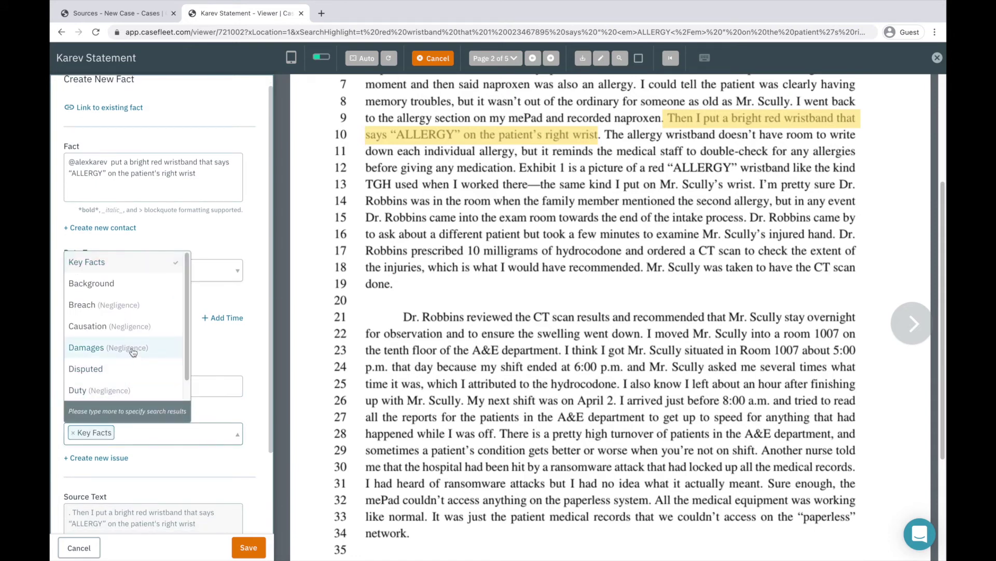
{"action": "left_click", "coordinate": [119, 346]}
{"action": "scroll", "coordinate": [185, 442], "scroll_direction": "down", "scroll_amount": 4}
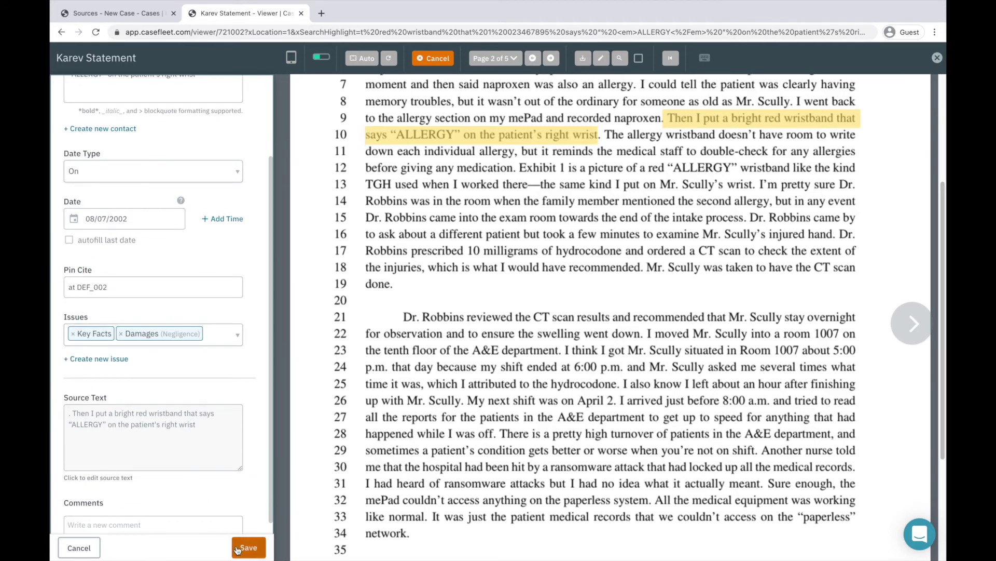
{"action": "left_click", "coordinate": [237, 548]}
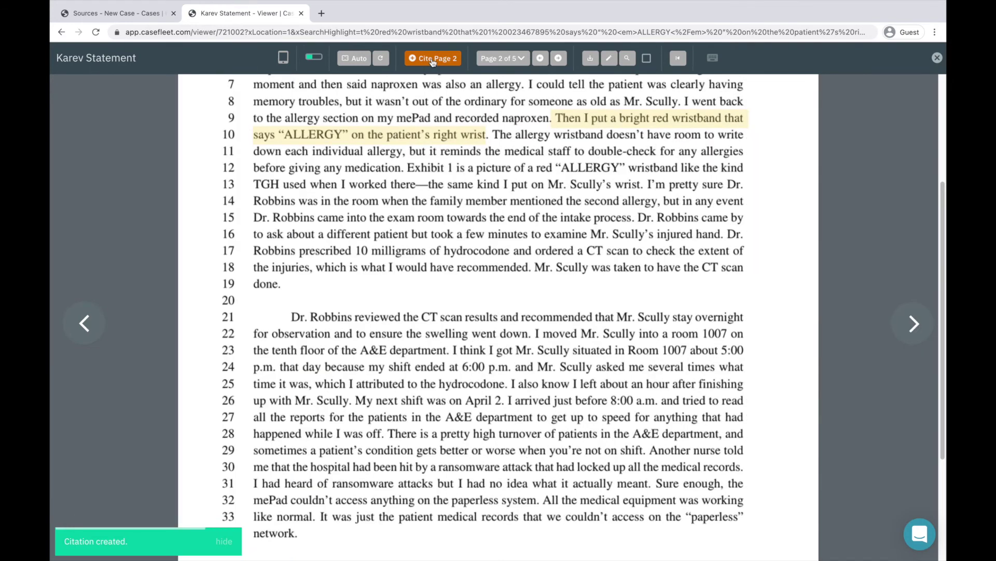
Uncheck 'Copy source text to fact memo when creating new facts' and discard the empty fact.
{"action": "left_click", "coordinate": [434, 59]}
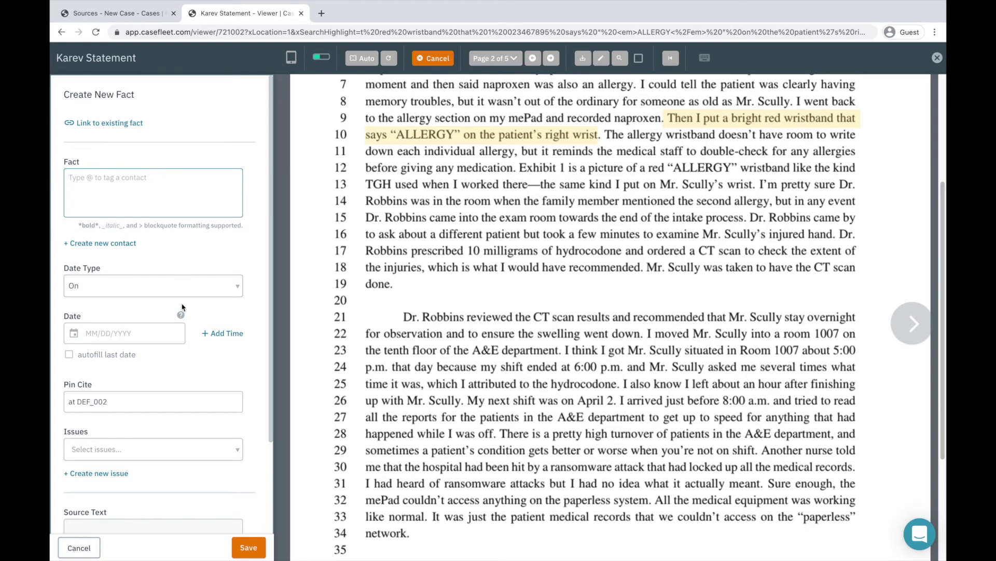
{"action": "scroll", "coordinate": [187, 358], "scroll_direction": "down", "scroll_amount": 3}
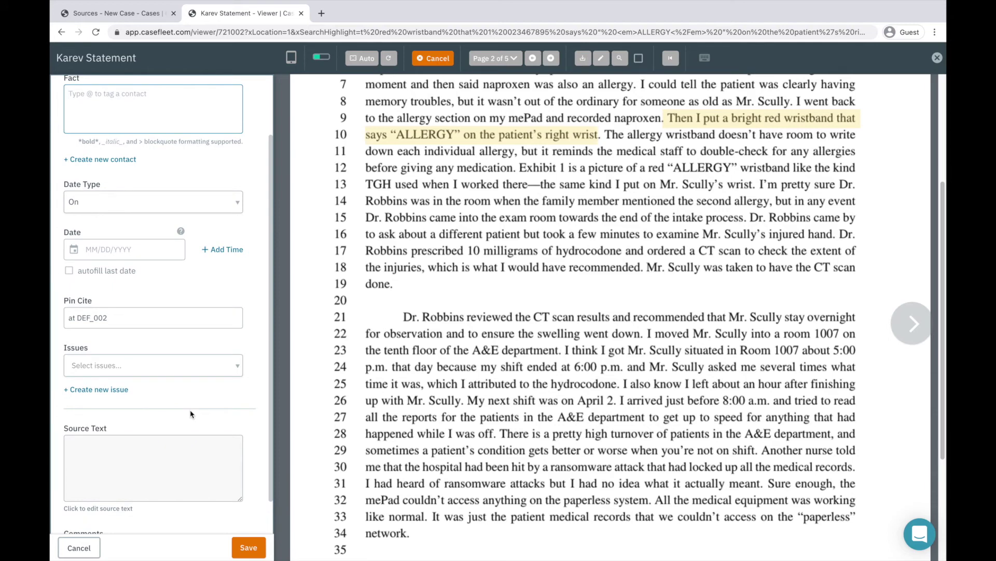
{"action": "scroll", "coordinate": [190, 413], "scroll_direction": "down", "scroll_amount": 5}
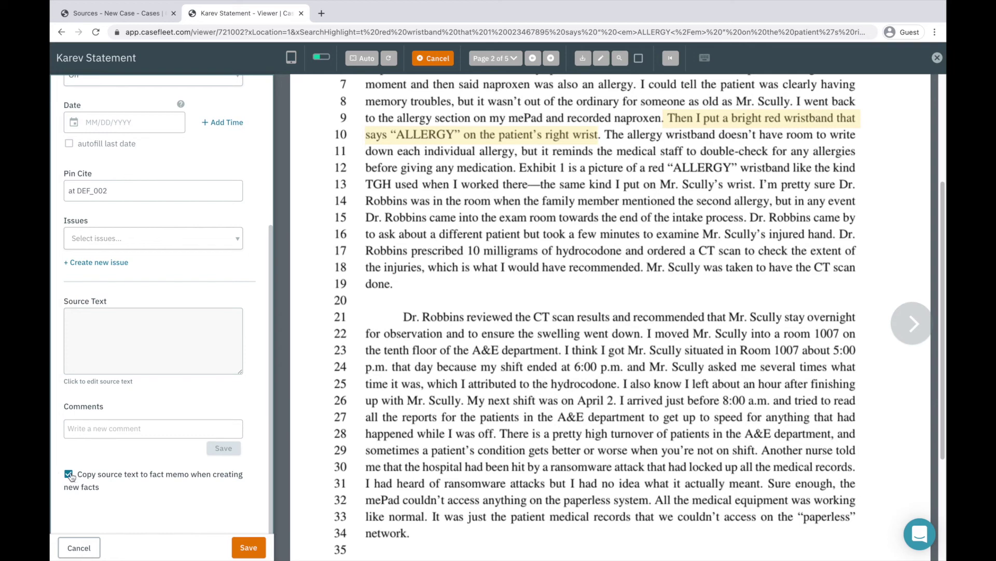
{"action": "left_click", "coordinate": [69, 474]}
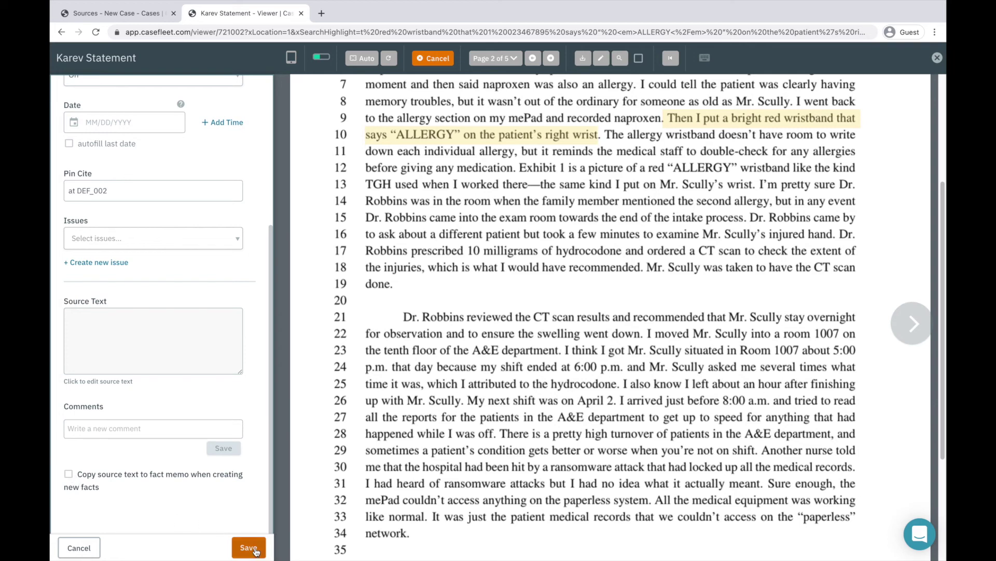
{"action": "left_click", "coordinate": [80, 547]}
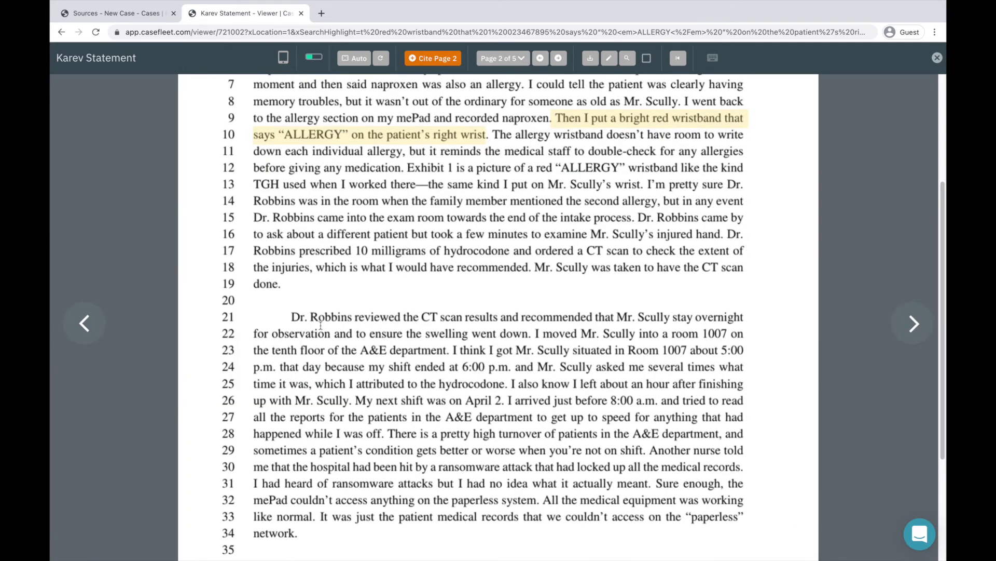
{"action": "left_click_drag", "start_coordinate": [293, 318], "coordinate": [729, 320]}
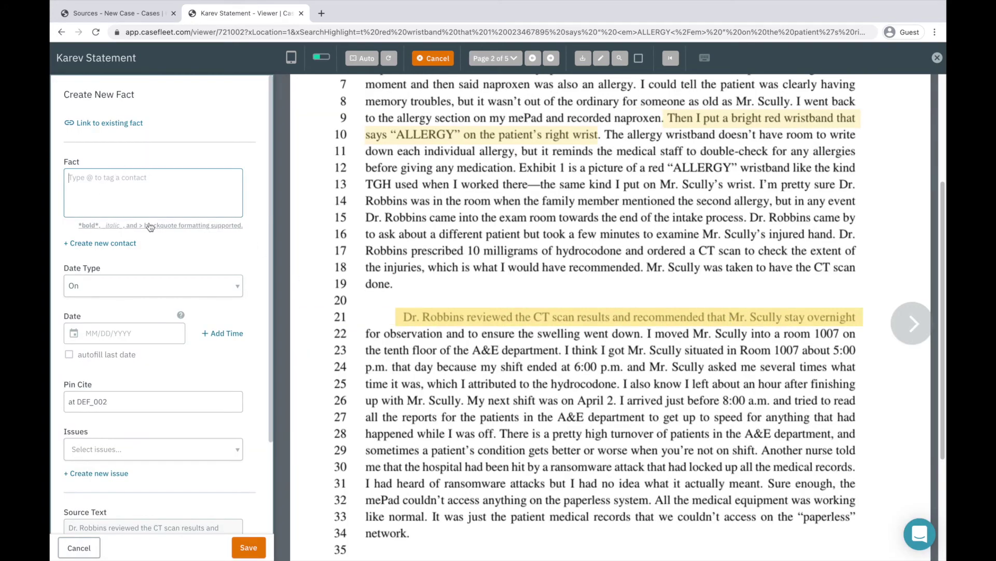
{"action": "scroll", "coordinate": [152, 494], "scroll_direction": "down", "scroll_amount": 2}
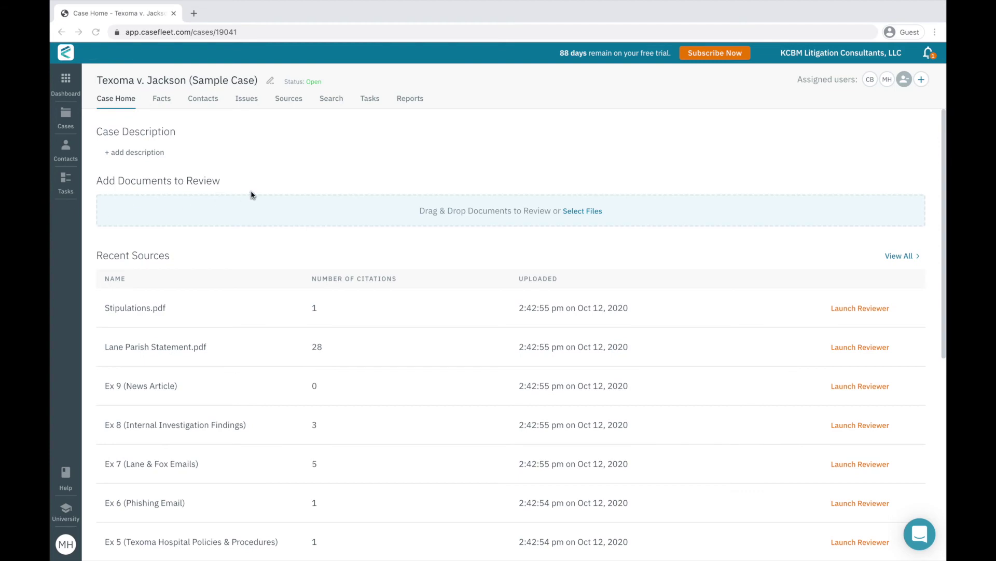
{"action": "left_click", "coordinate": [164, 102]}
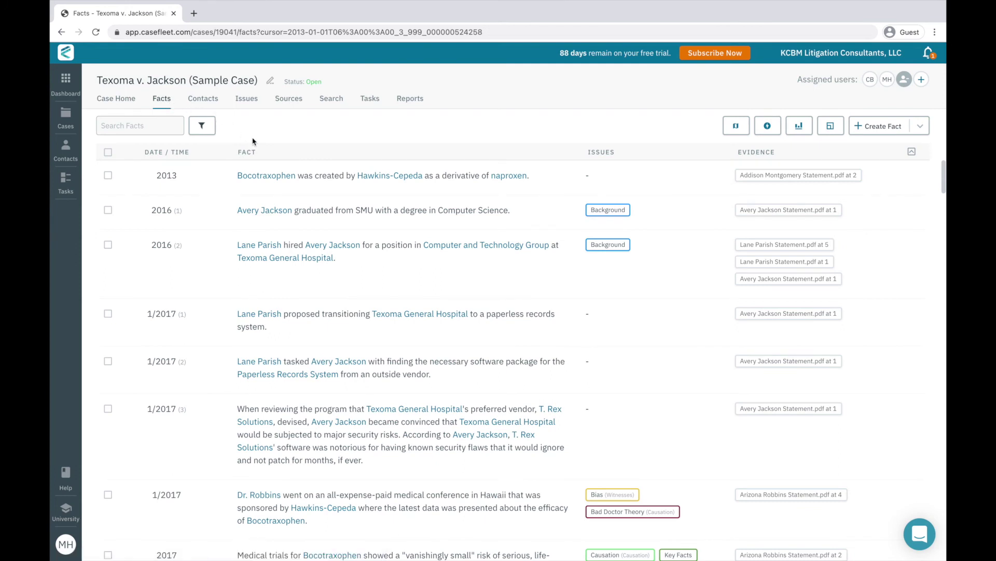
{"action": "scroll", "coordinate": [402, 248], "scroll_direction": "down", "scroll_amount": 2}
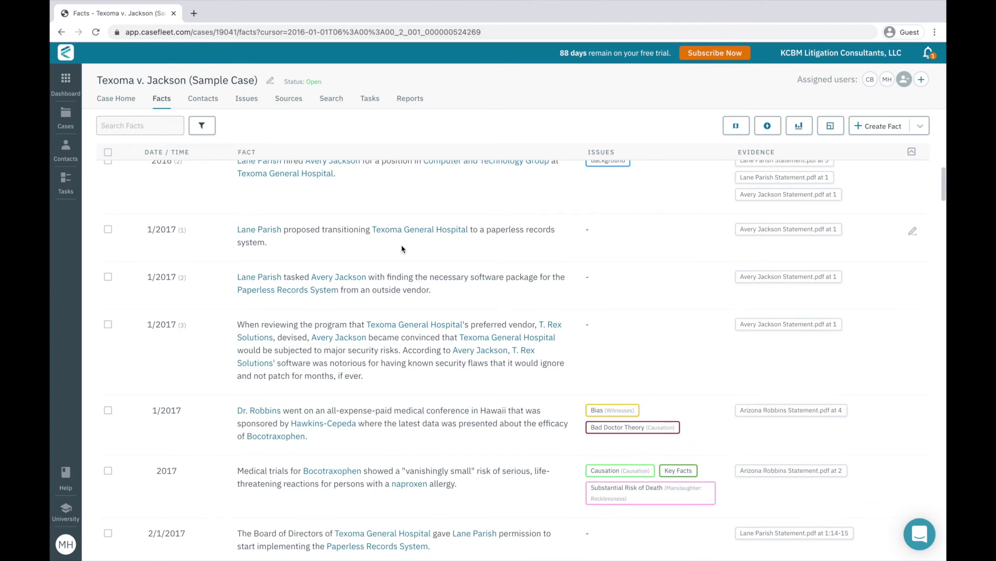
{"action": "scroll", "coordinate": [402, 248], "scroll_direction": "down", "scroll_amount": 4}
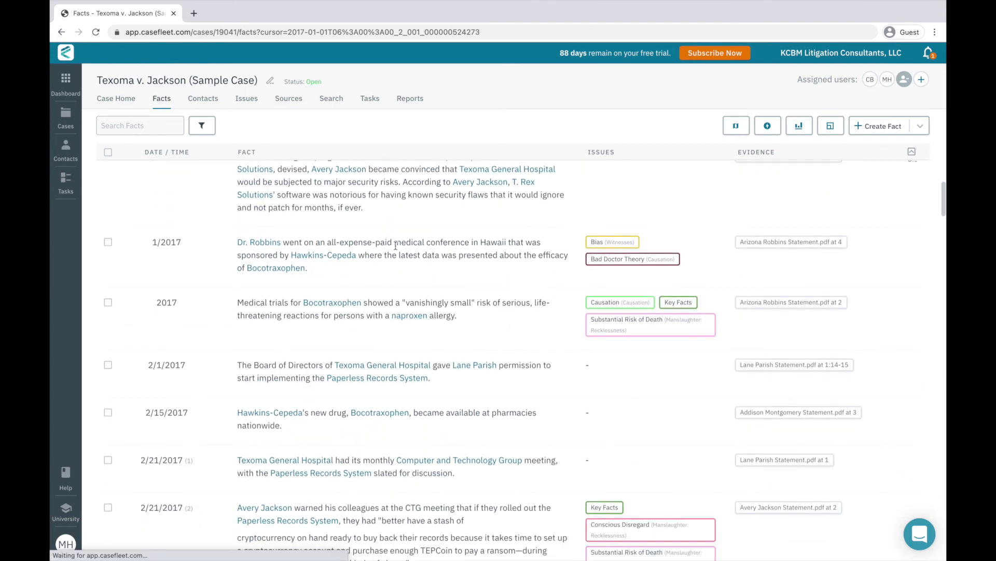
{"action": "scroll", "coordinate": [396, 247], "scroll_direction": "down", "scroll_amount": 2}
{"action": "scroll", "coordinate": [396, 249], "scroll_direction": "down", "scroll_amount": 1}
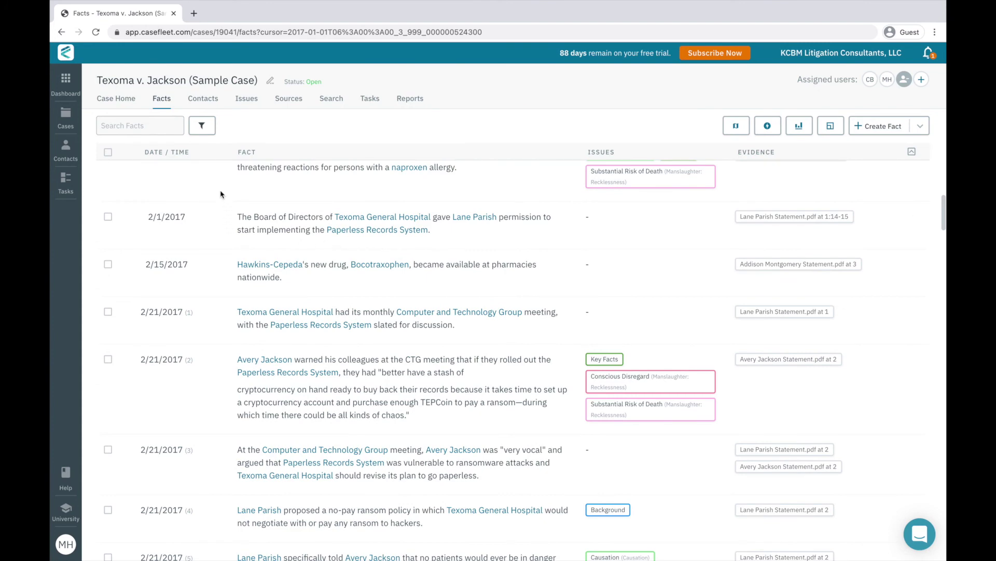
{"action": "scroll", "coordinate": [220, 194], "scroll_direction": "up", "scroll_amount": 1}
{"action": "scroll", "coordinate": [218, 187], "scroll_direction": "up", "scroll_amount": 6}
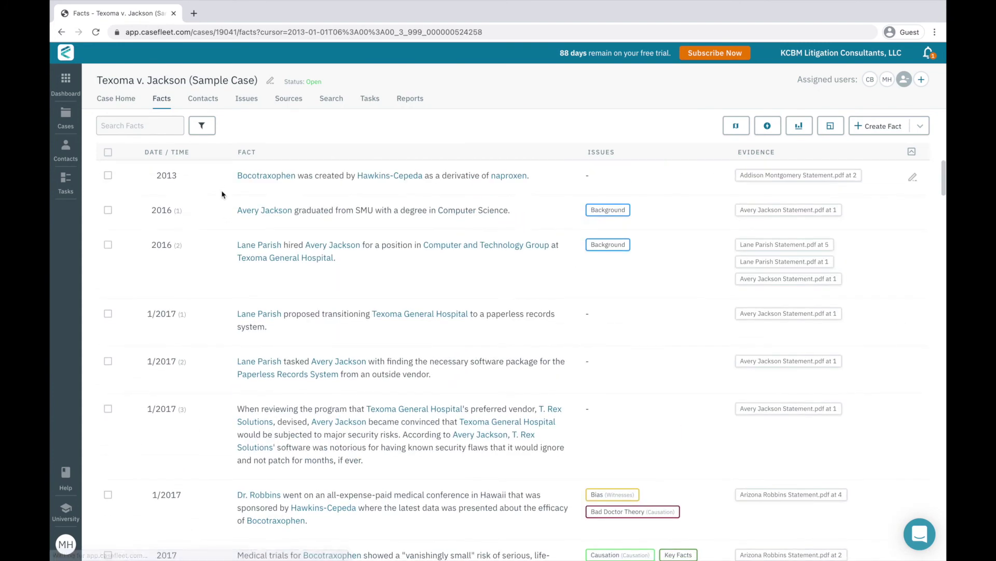
{"action": "left_click", "coordinate": [202, 130]}
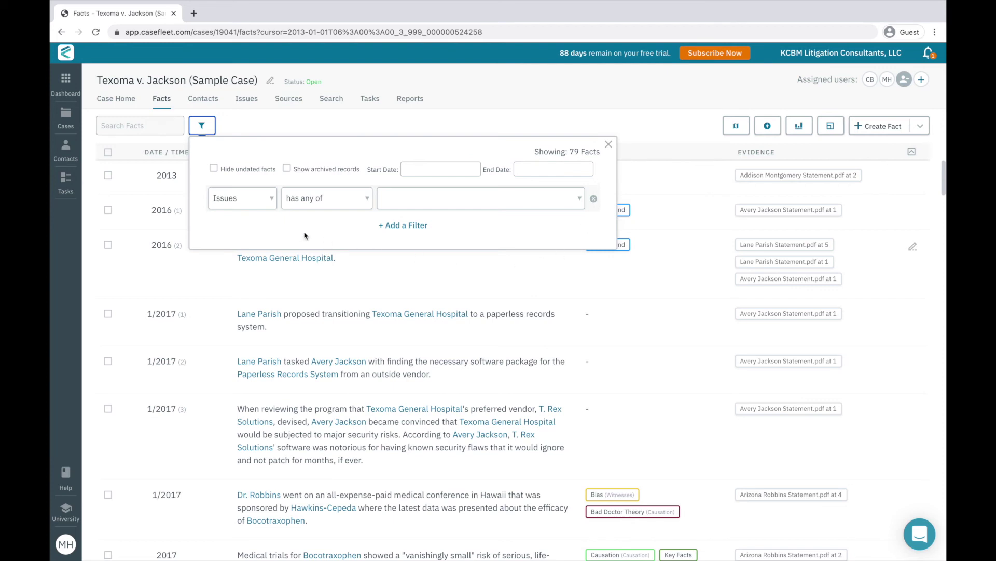
Filter facts by Issues has any of Key Facts, leaving 8 of 79 facts.
{"action": "left_click", "coordinate": [272, 200]}
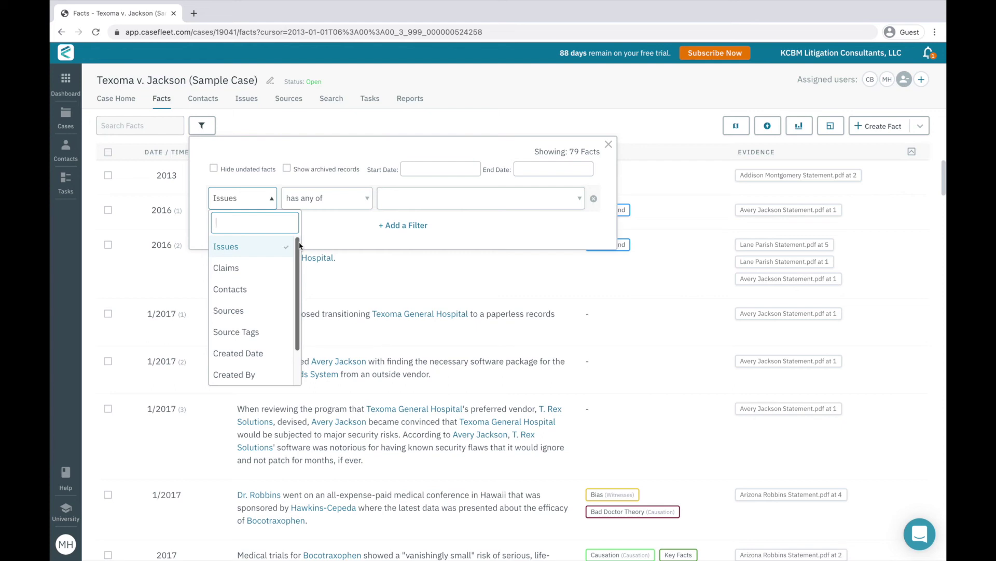
{"action": "left_click_drag", "start_coordinate": [299, 246], "coordinate": [297, 285]}
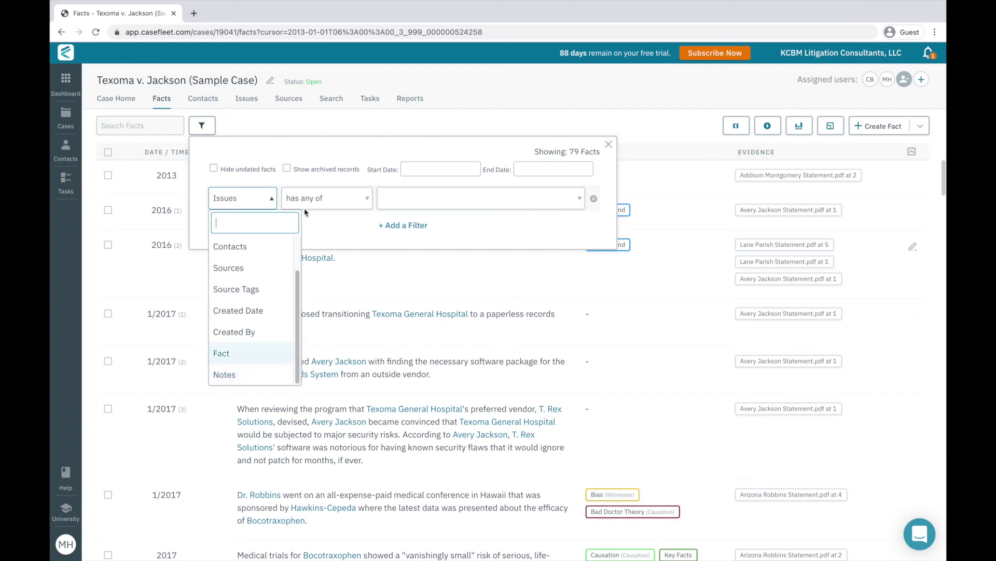
{"action": "left_click", "coordinate": [395, 201]}
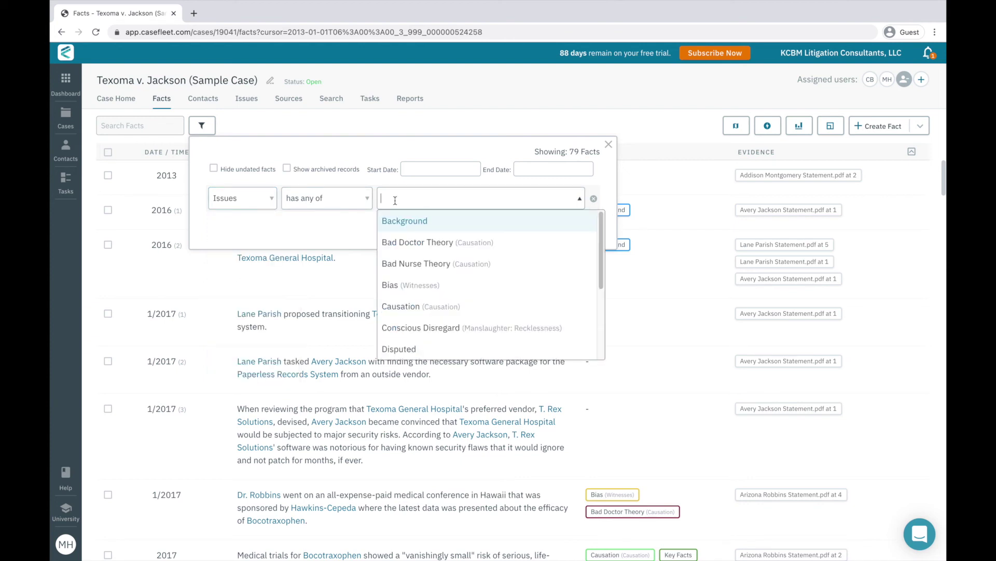
{"action": "type", "text": "key"}
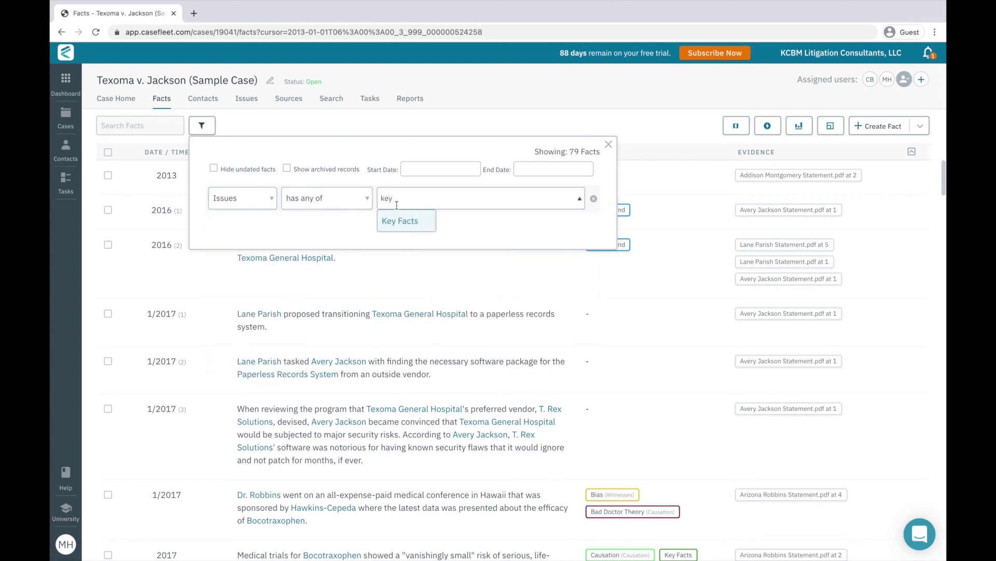
{"action": "left_click", "coordinate": [400, 221]}
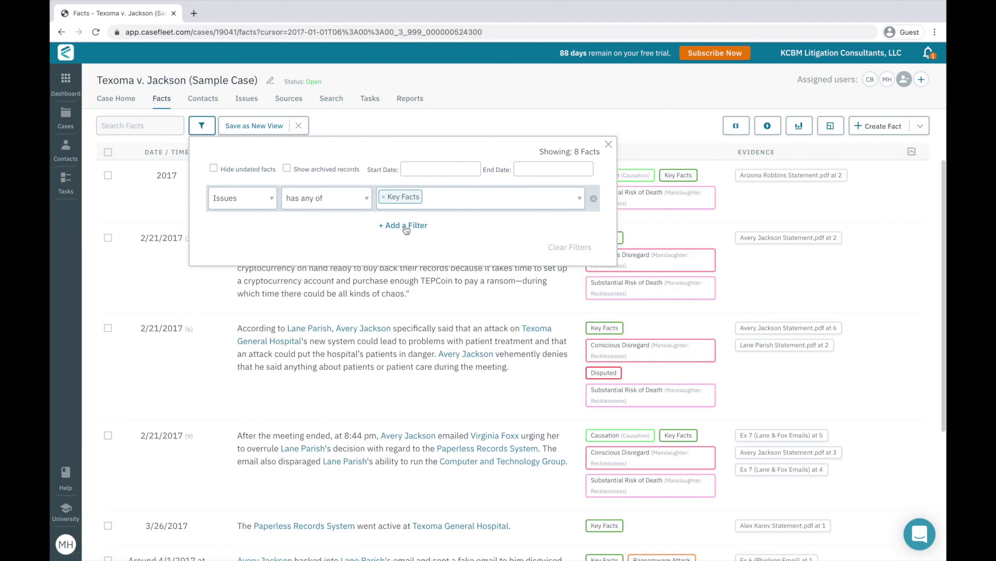
{"action": "left_click", "coordinate": [406, 227]}
{"action": "left_click", "coordinate": [295, 225]}
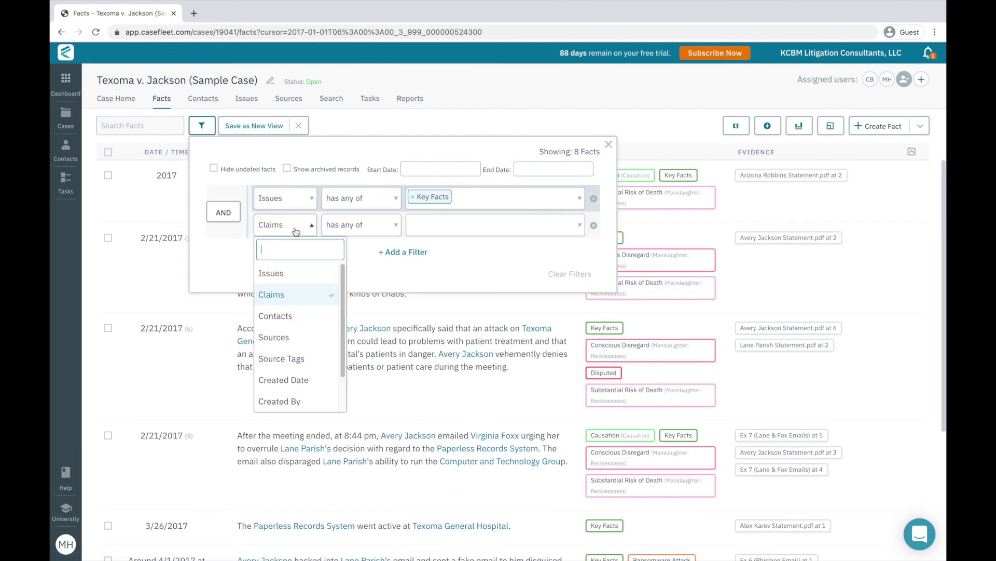
{"action": "left_click", "coordinate": [297, 318]}
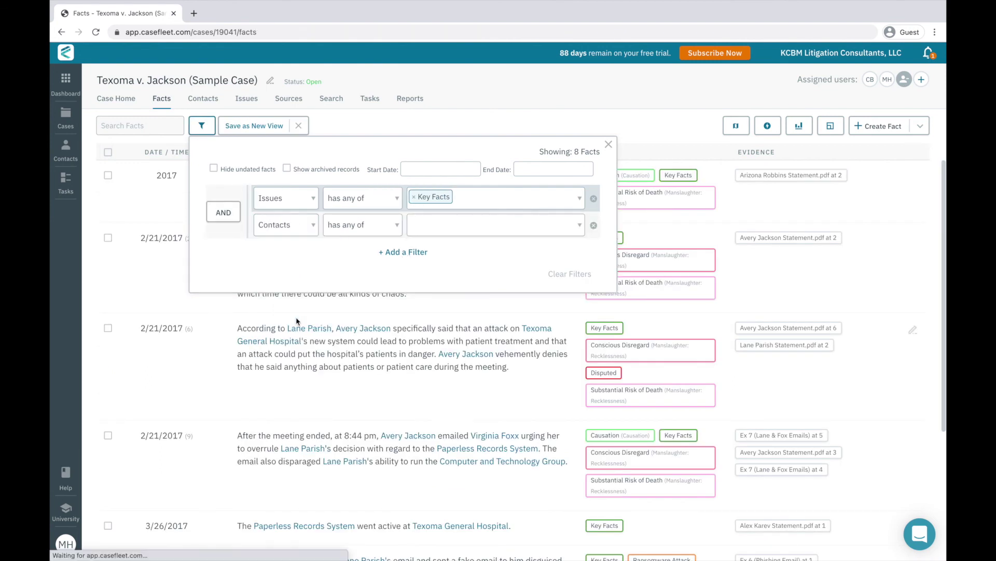
{"action": "left_click", "coordinate": [443, 227]}
{"action": "type", "text": "Lane"}
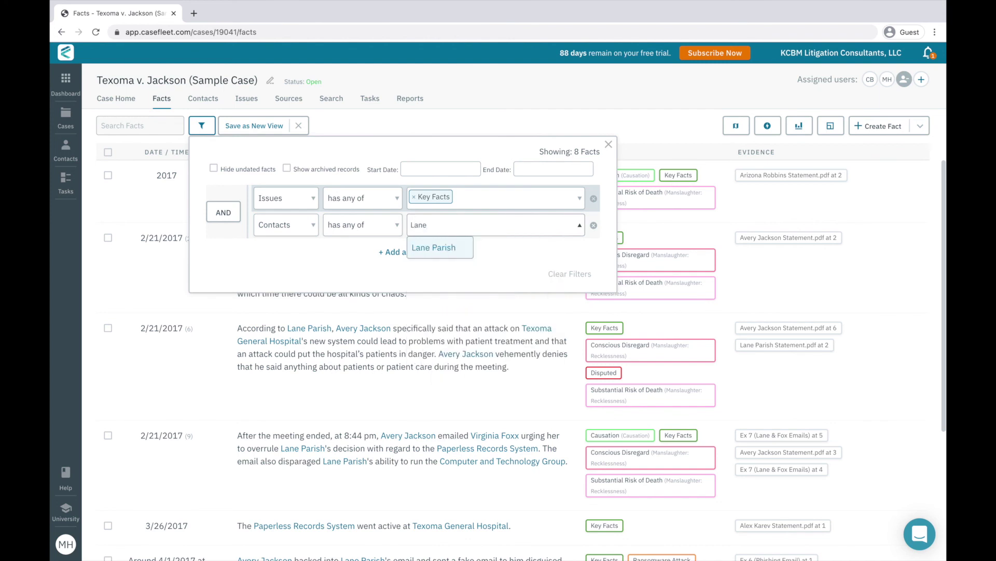
{"action": "left_click", "coordinate": [454, 247]}
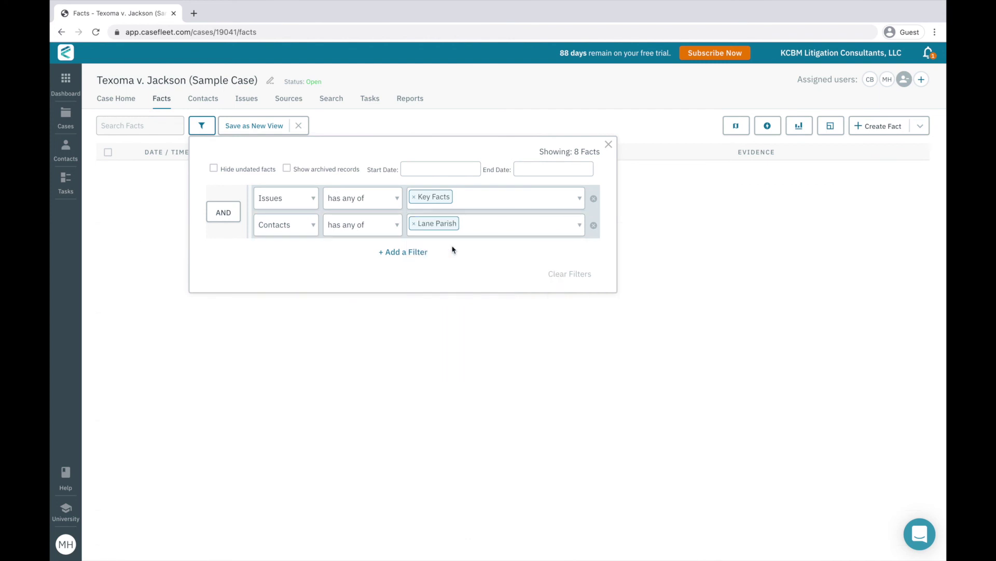
{"action": "left_click", "coordinate": [421, 253]}
{"action": "left_click", "coordinate": [300, 253]}
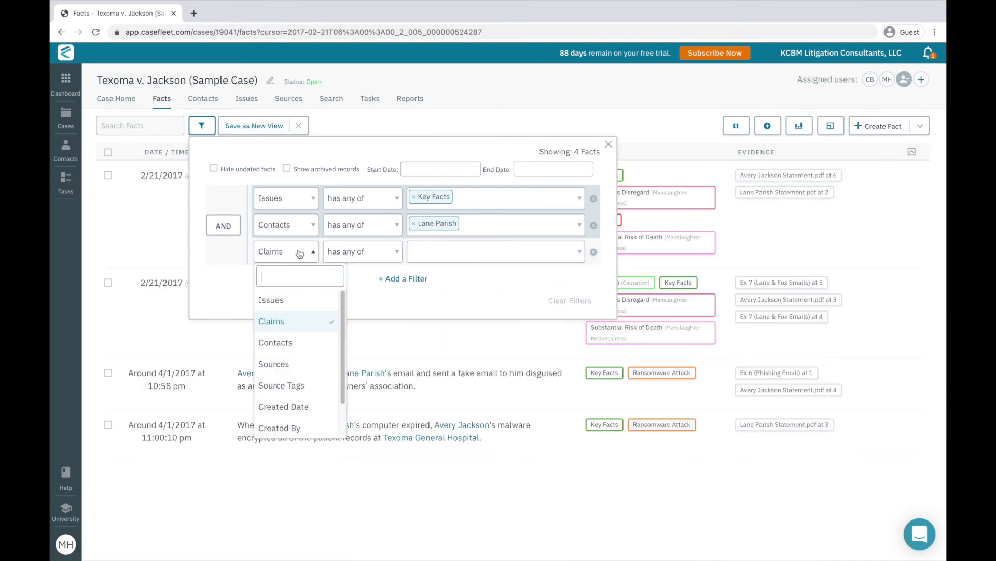
{"action": "left_click", "coordinate": [288, 366]}
{"action": "left_click", "coordinate": [415, 252]}
{"action": "type", "text": "lan"}
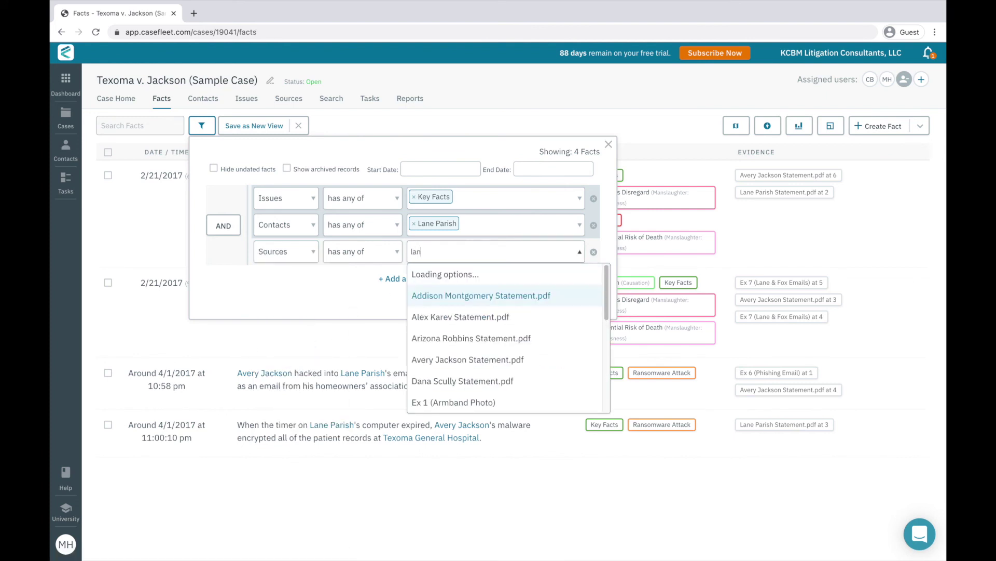
{"action": "type", "text": "e"}
{"action": "left_click", "coordinate": [450, 300]}
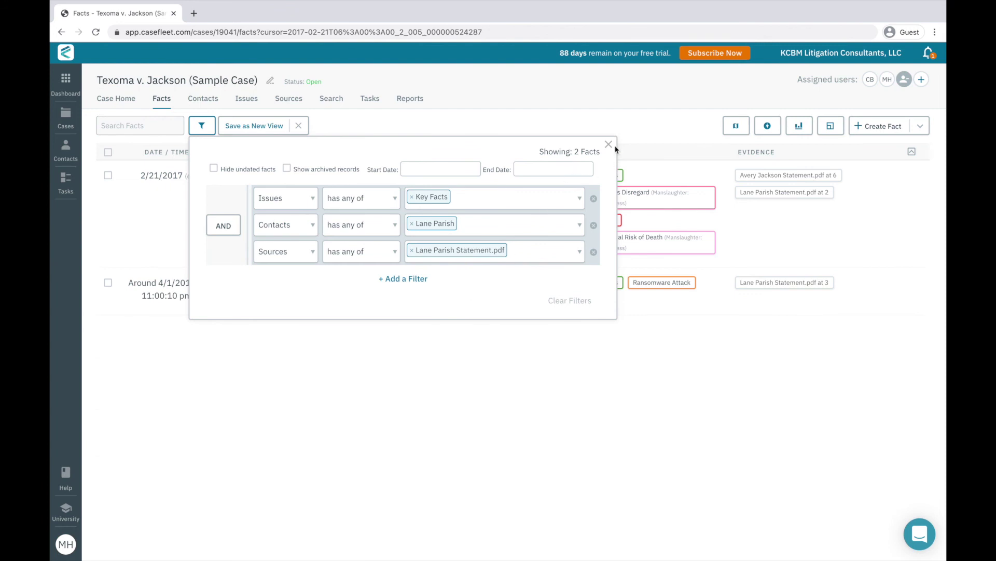
{"action": "left_click", "coordinate": [254, 128]}
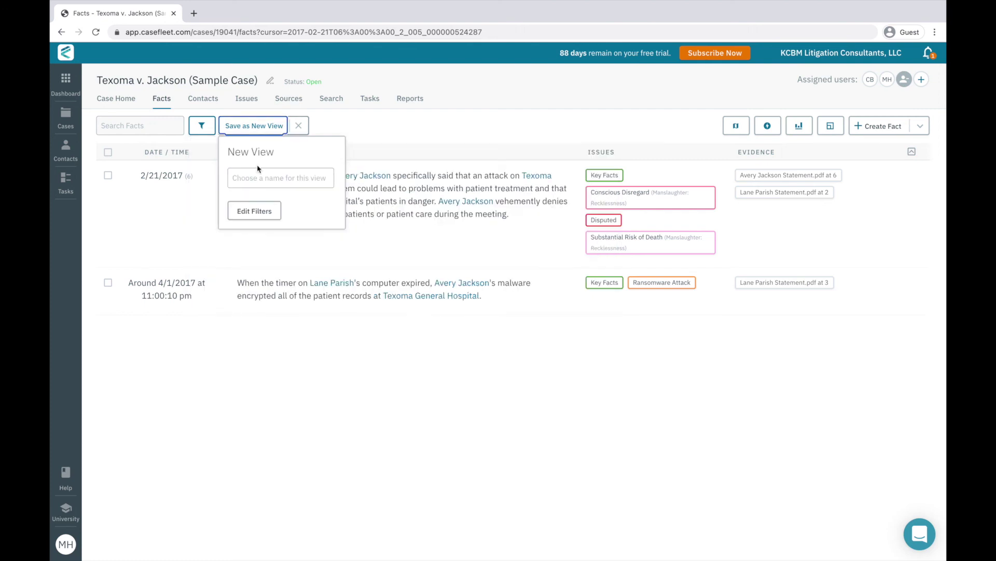
Name and save the view 'Lane Parish Facts', then request a report from it.
{"action": "left_click", "coordinate": [258, 179]}
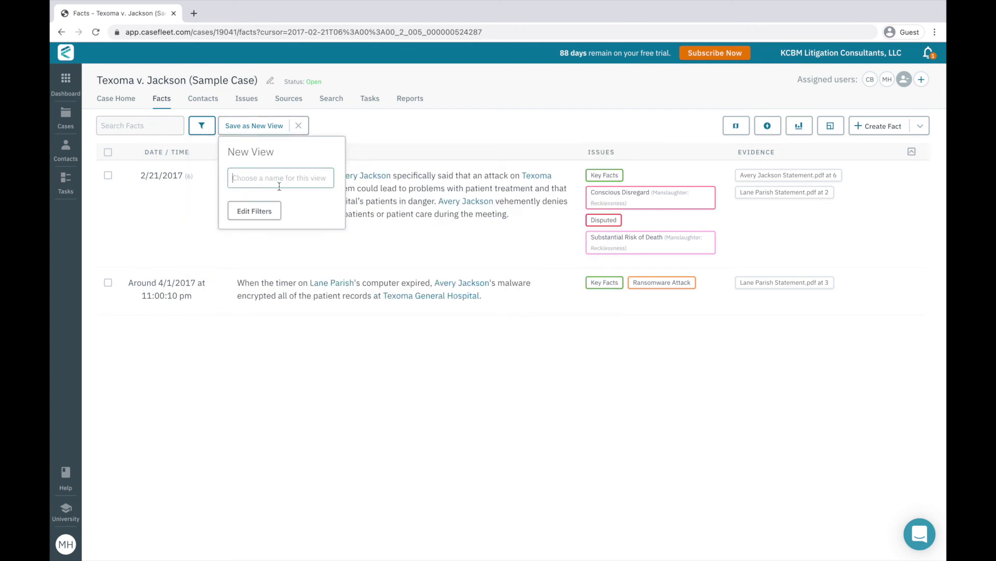
{"action": "type", "text": "Lane Parish "}
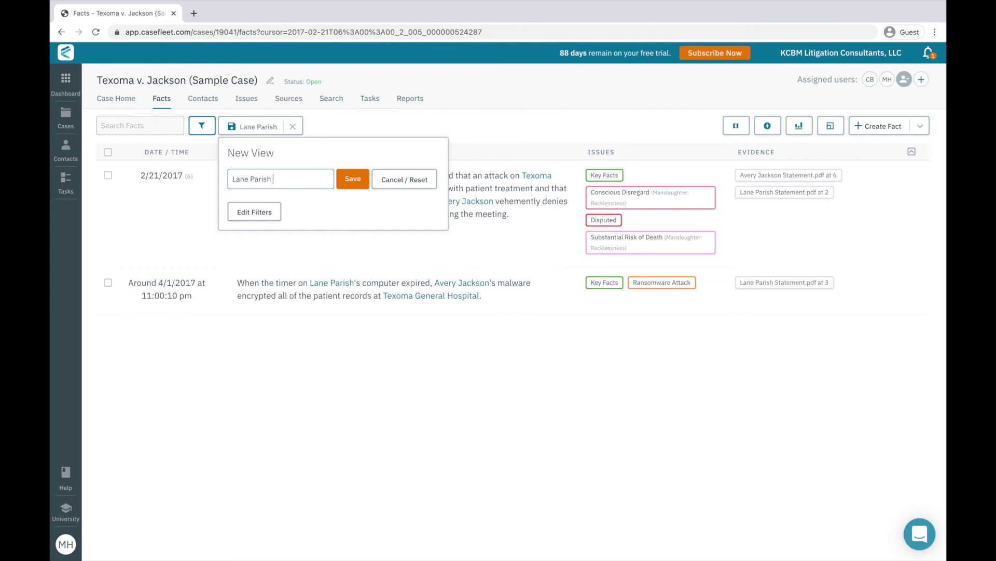
{"action": "type", "text": "Facts"}
{"action": "left_click", "coordinate": [343, 179]}
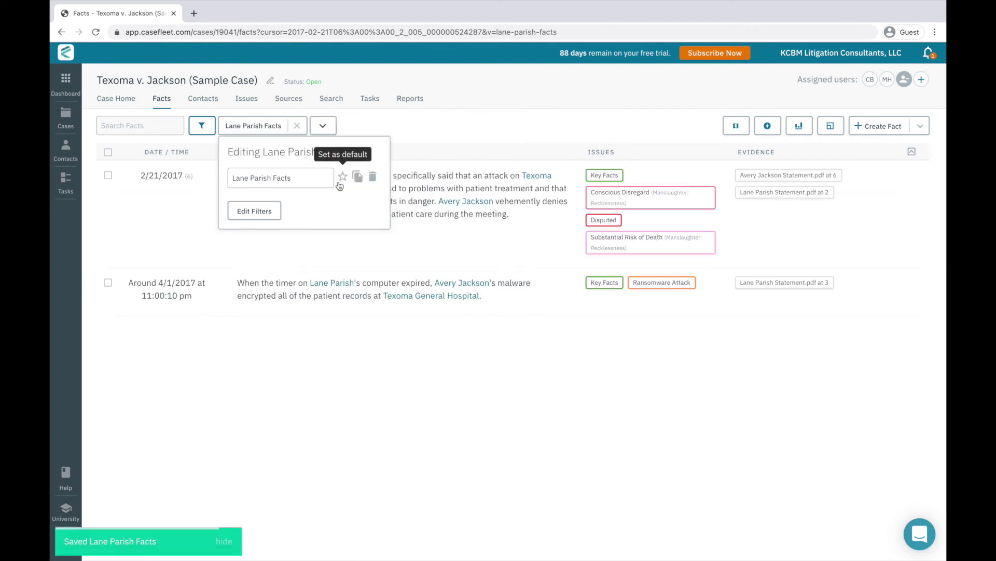
{"action": "left_click", "coordinate": [467, 155]}
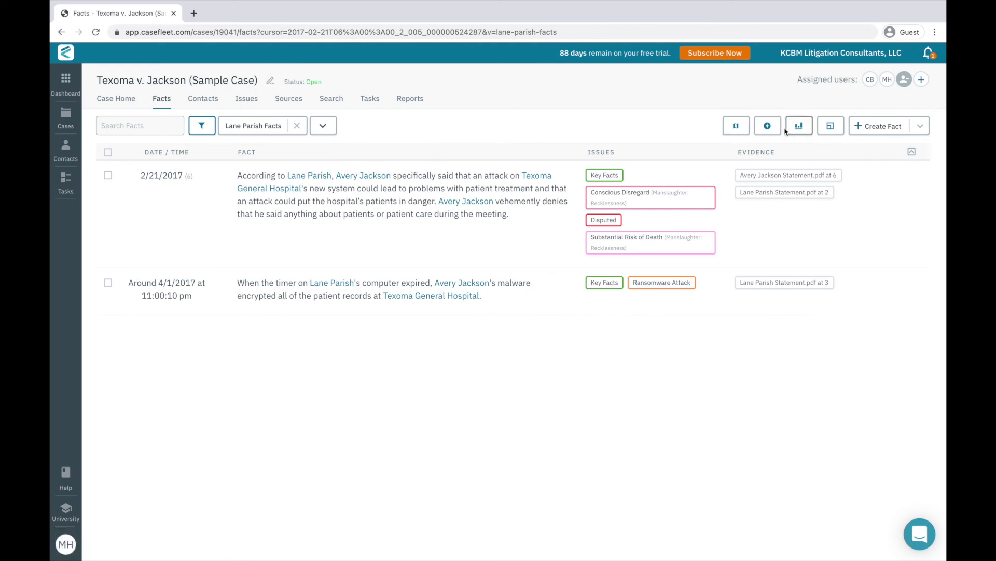
{"action": "left_click", "coordinate": [771, 129]}
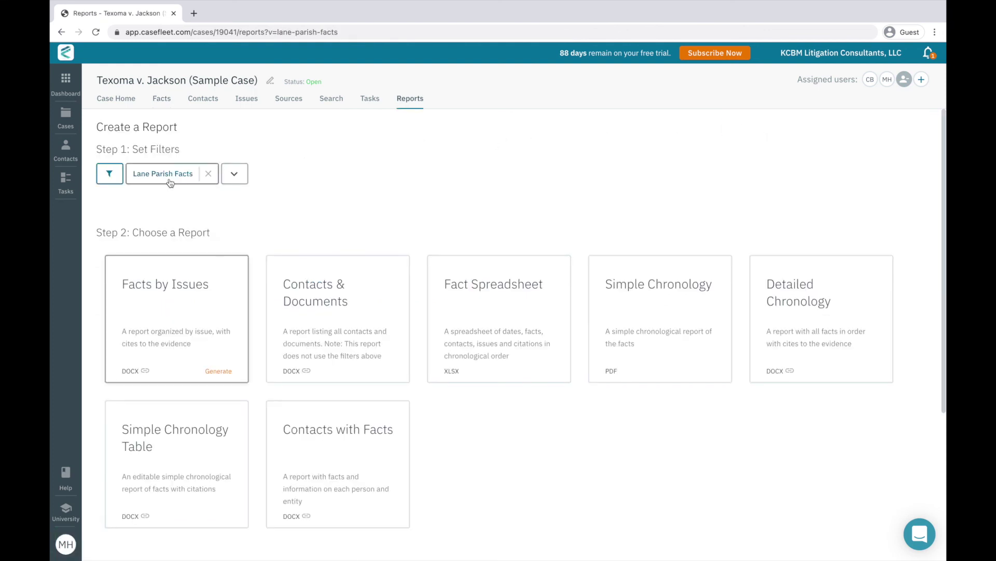
Check the report filters and generate a Simple Chronology Table report.
{"action": "left_click", "coordinate": [119, 179]}
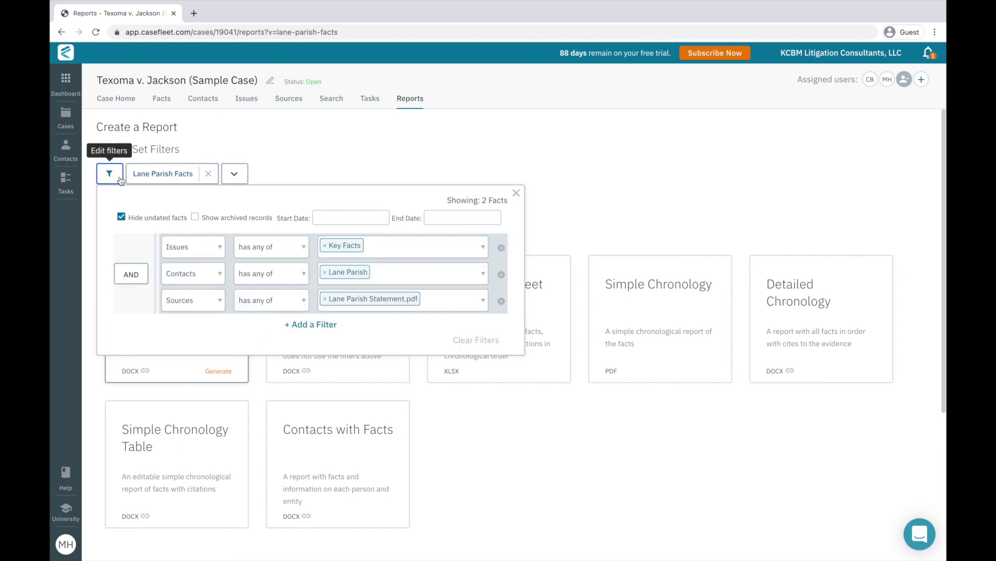
{"action": "left_click", "coordinate": [120, 180]}
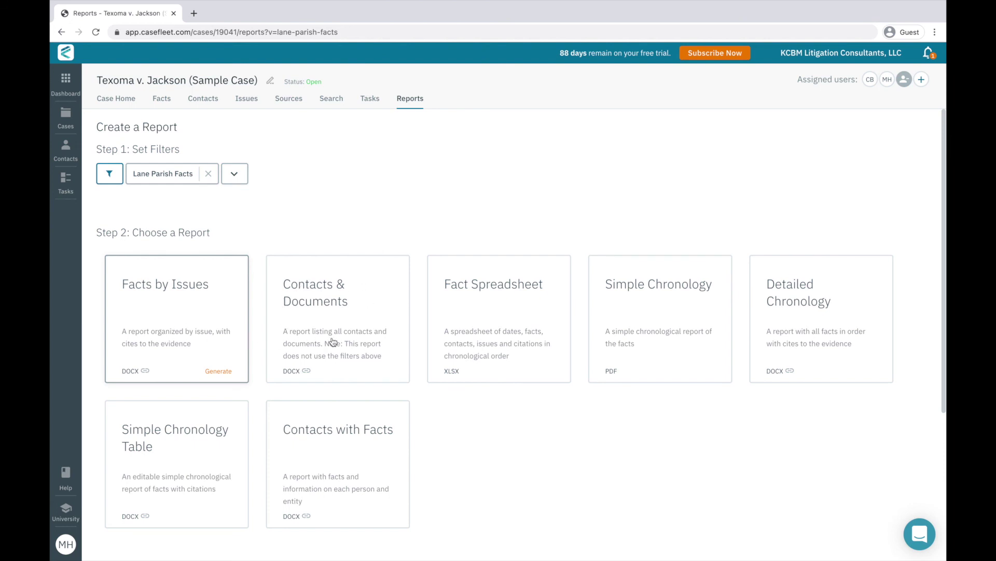
{"action": "left_click", "coordinate": [214, 446]}
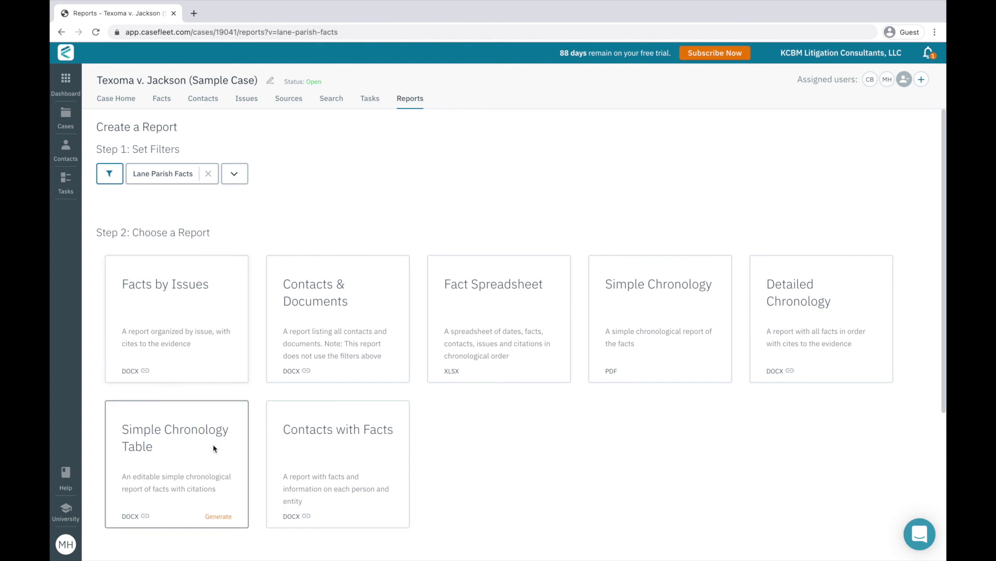
{"action": "left_click", "coordinate": [219, 516]}
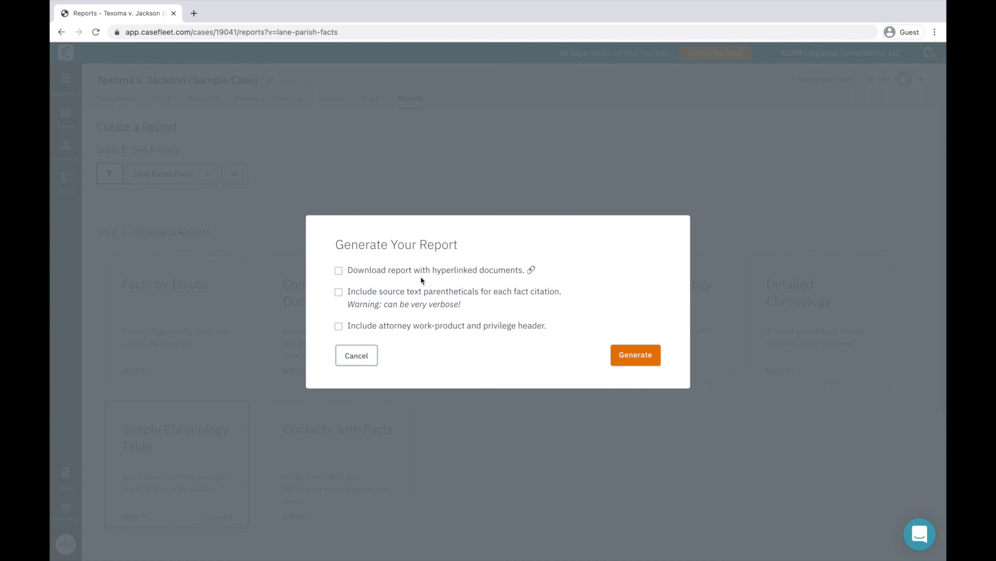
{"action": "left_click", "coordinate": [649, 366]}
{"action": "scroll", "coordinate": [642, 379], "scroll_direction": "down", "scroll_amount": 3}
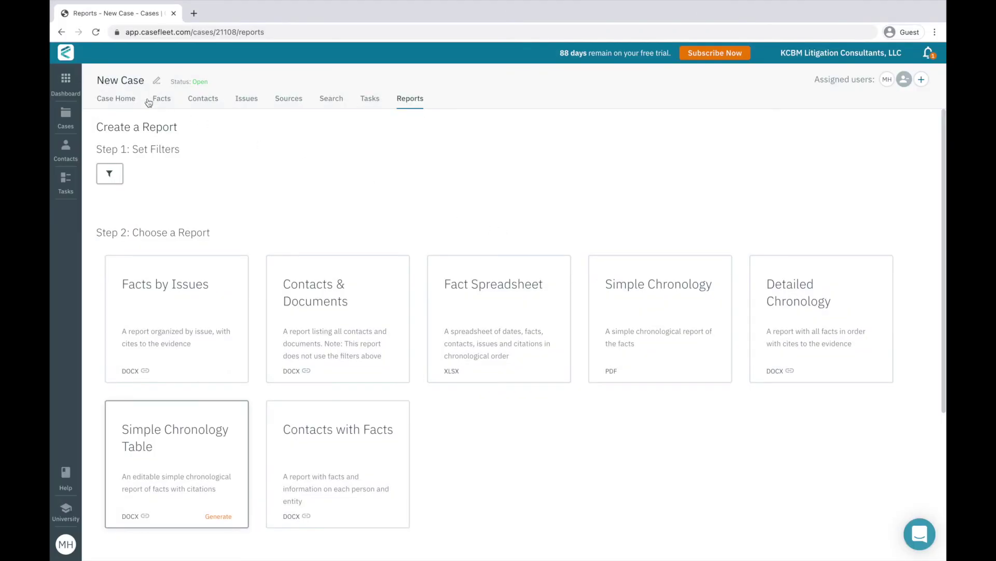
Return to the New Case home page and open the support messenger panel.
{"action": "left_click", "coordinate": [131, 102]}
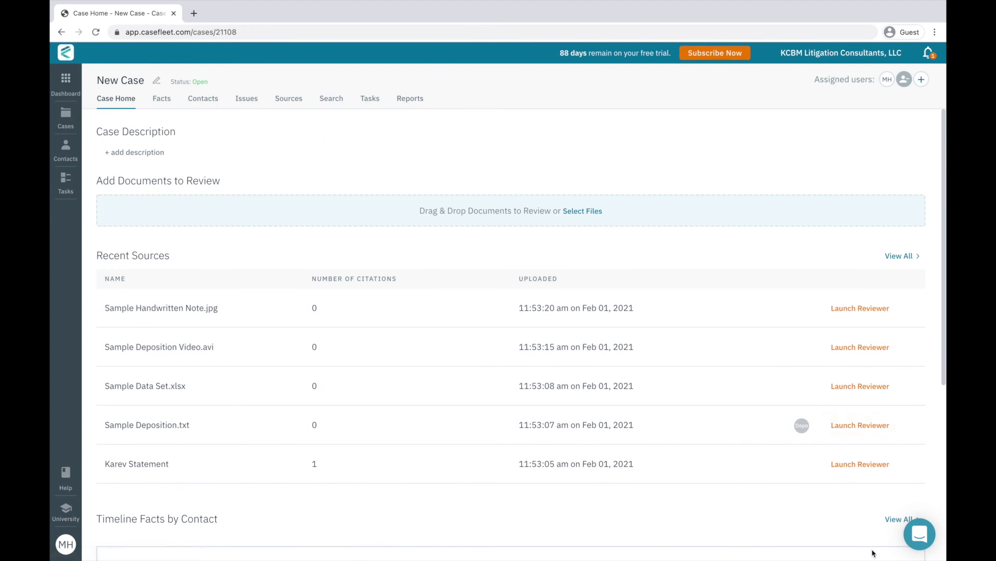
{"action": "left_click", "coordinate": [919, 535]}
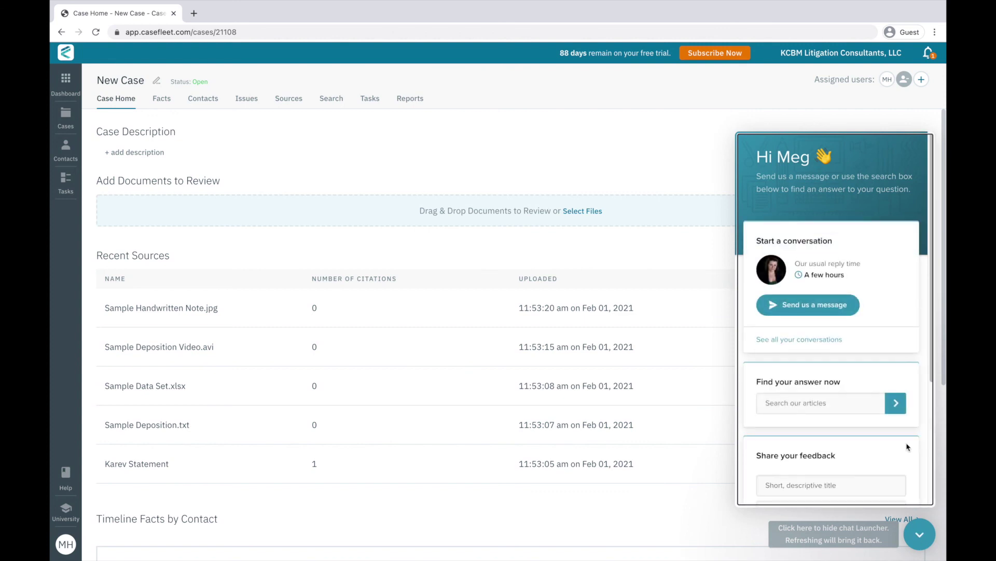
{"action": "scroll", "coordinate": [907, 447], "scroll_direction": "down", "scroll_amount": 1}
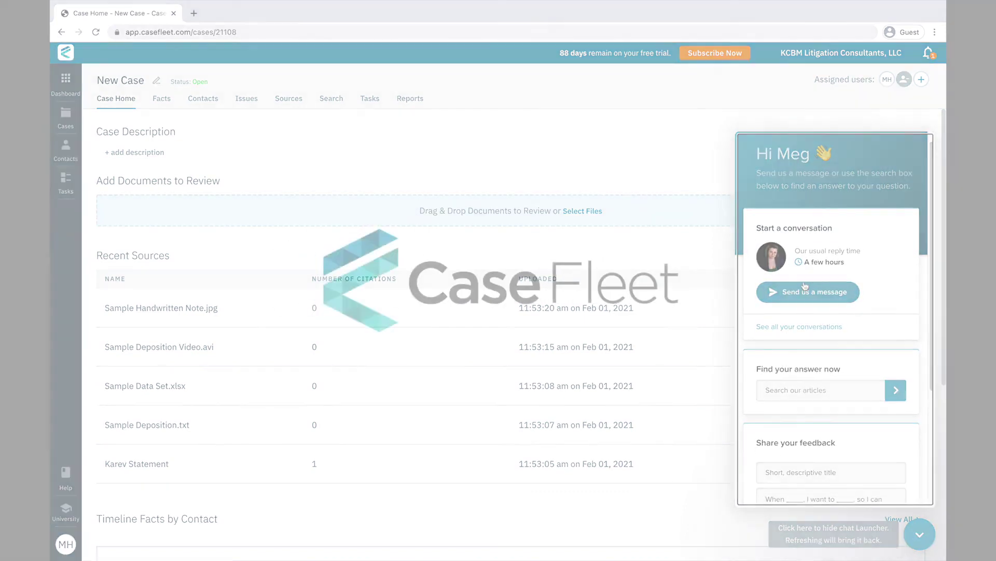